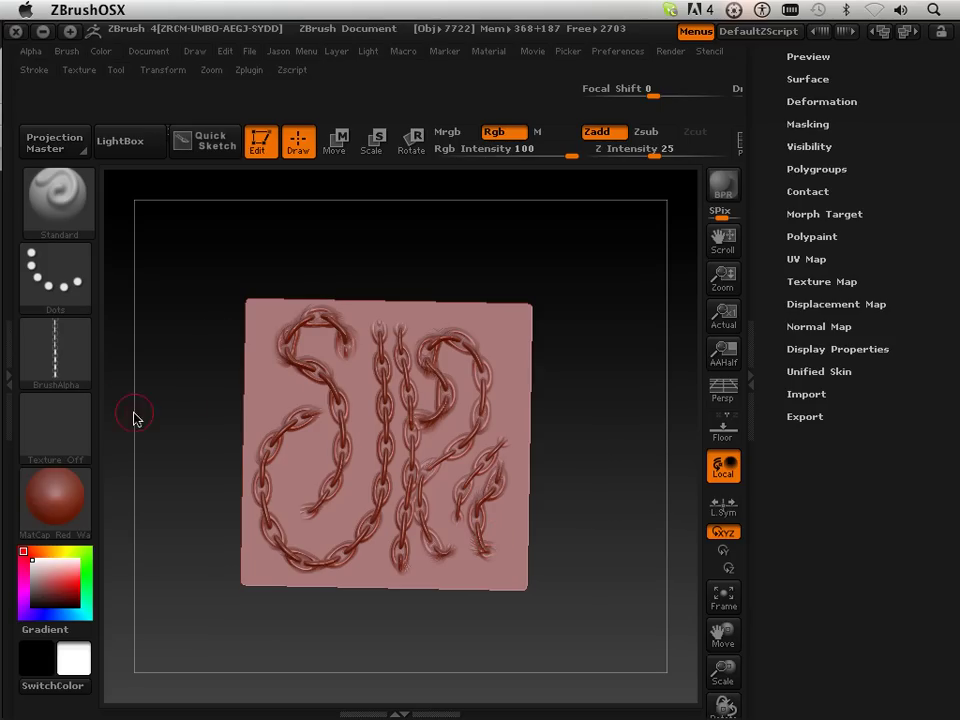
Export the current chain alpha as 'chain' into ZBrushOSX 4.0 > ZStartup > Alphas
{"action": "mouse_move", "coordinate": [72, 372]}
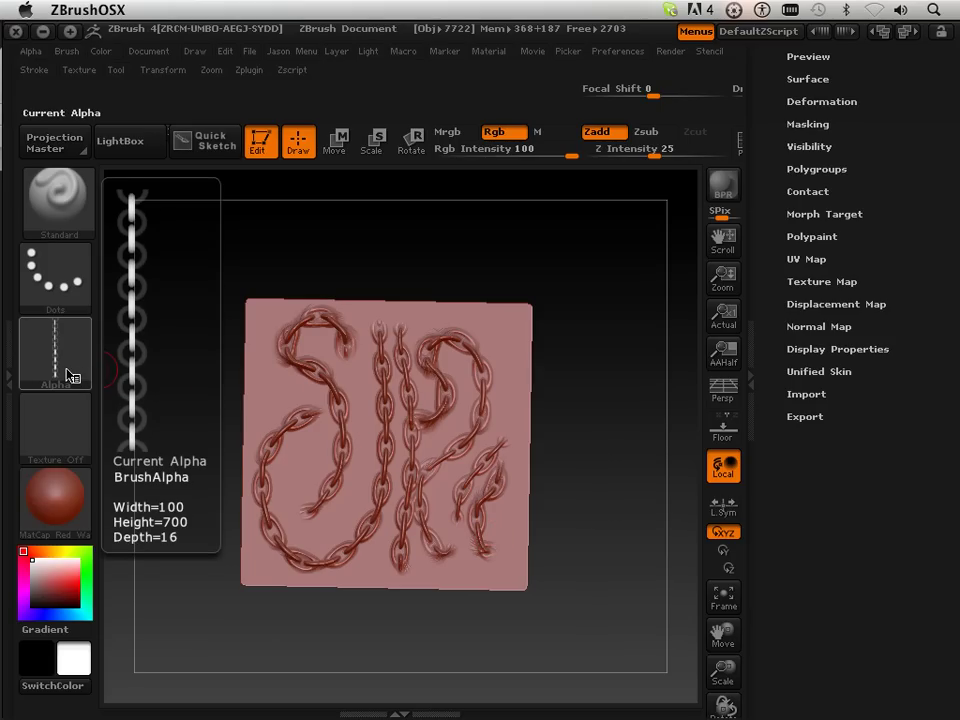
{"action": "left_click", "coordinate": [57, 352]}
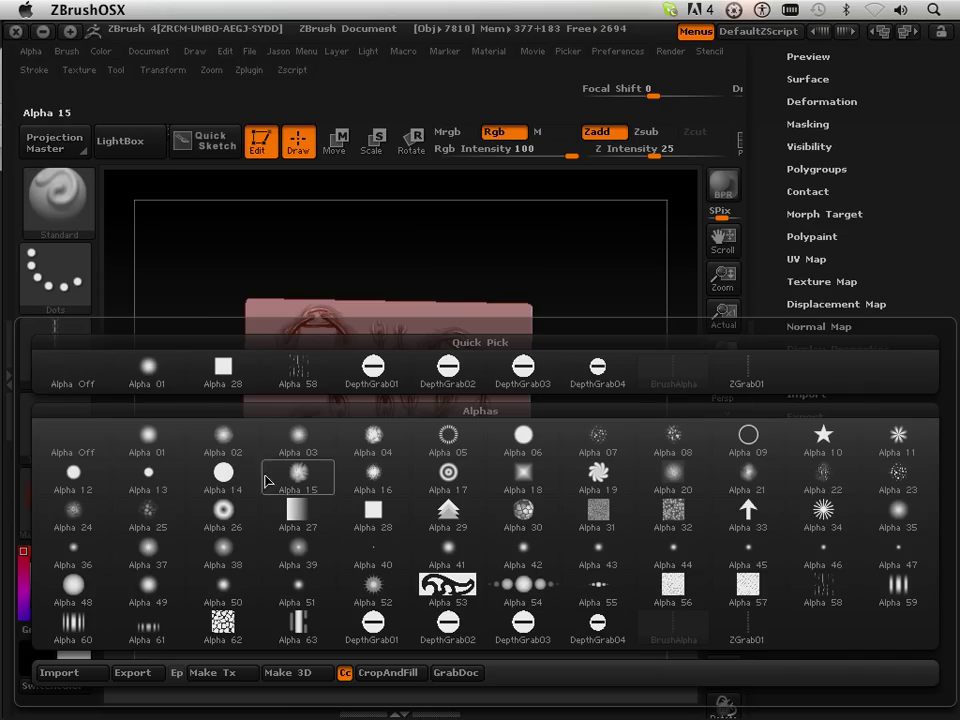
{"action": "left_click", "coordinate": [138, 674]}
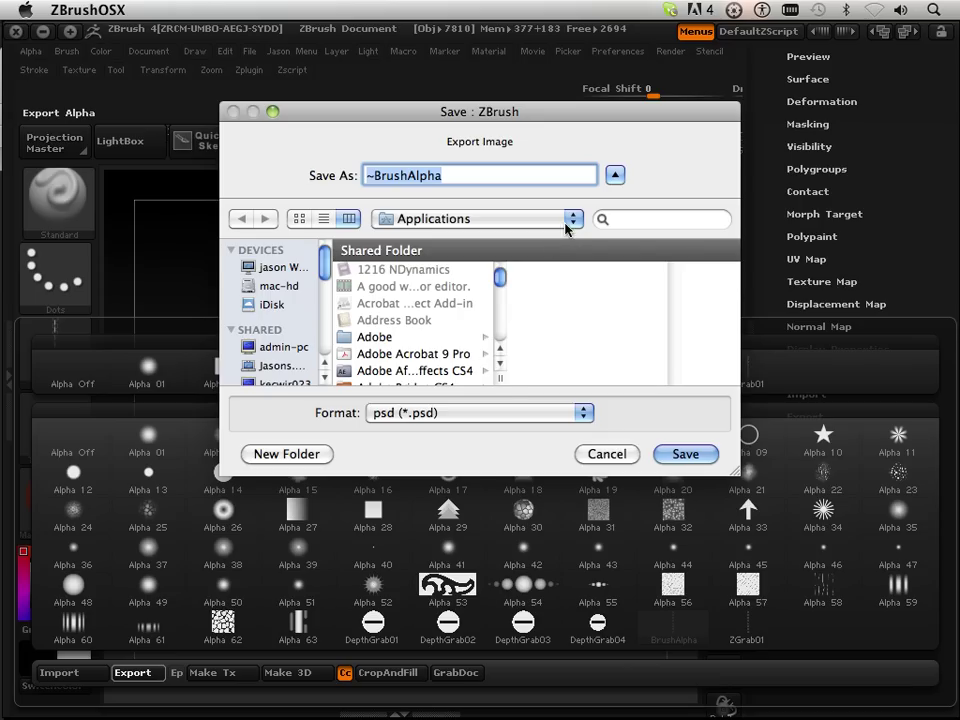
{"action": "left_click_drag", "start_coordinate": [326, 270], "coordinate": [324, 355]}
{"action": "left_click_drag", "start_coordinate": [499, 278], "coordinate": [499, 331]}
{"action": "left_click", "coordinate": [430, 378]}
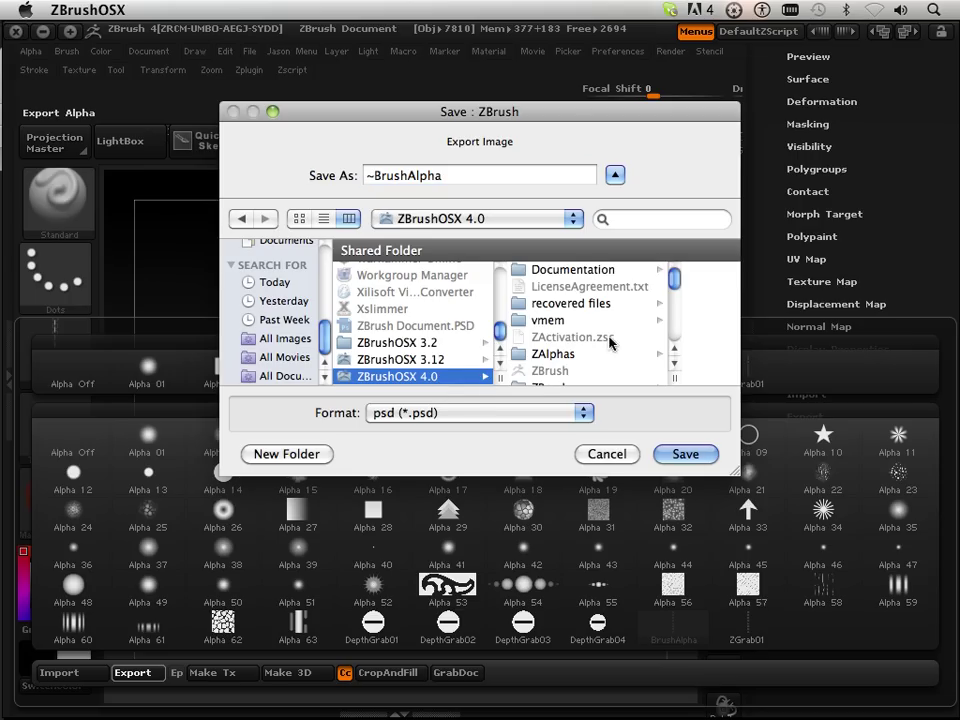
{"action": "left_click_drag", "start_coordinate": [675, 288], "coordinate": [673, 330]}
{"action": "left_click", "coordinate": [555, 341]}
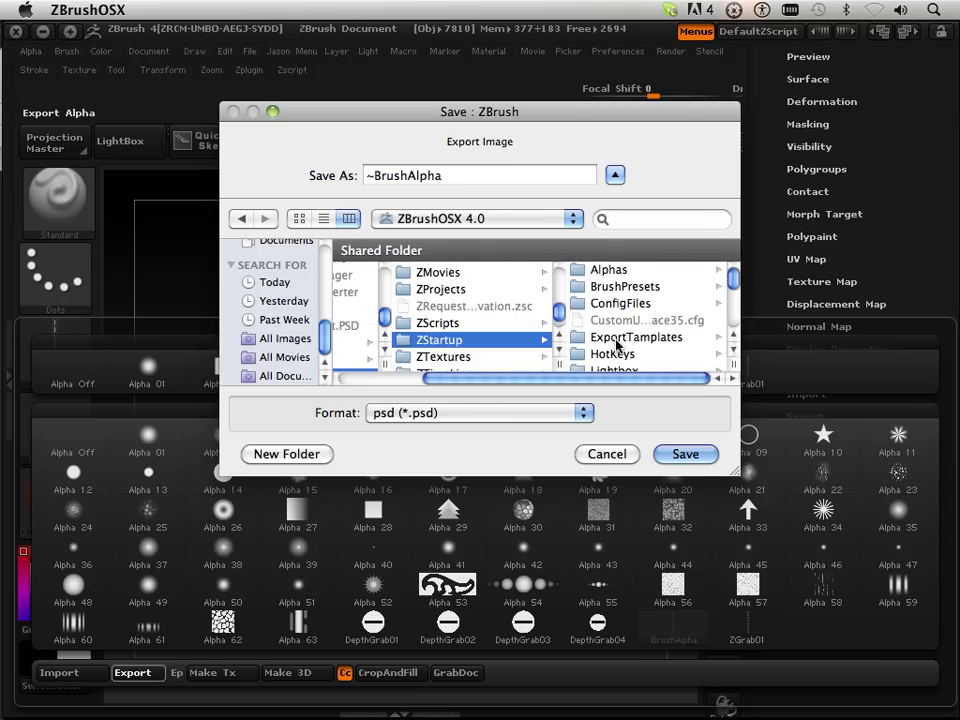
{"action": "left_click", "coordinate": [658, 271]}
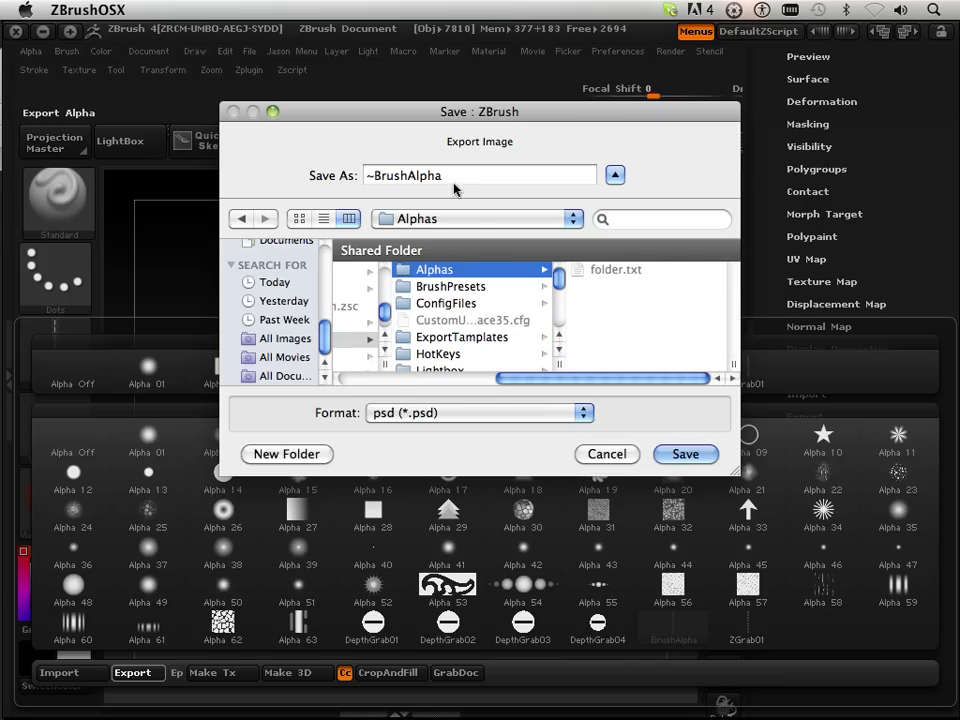
{"action": "triple_click", "coordinate": [500, 176]}
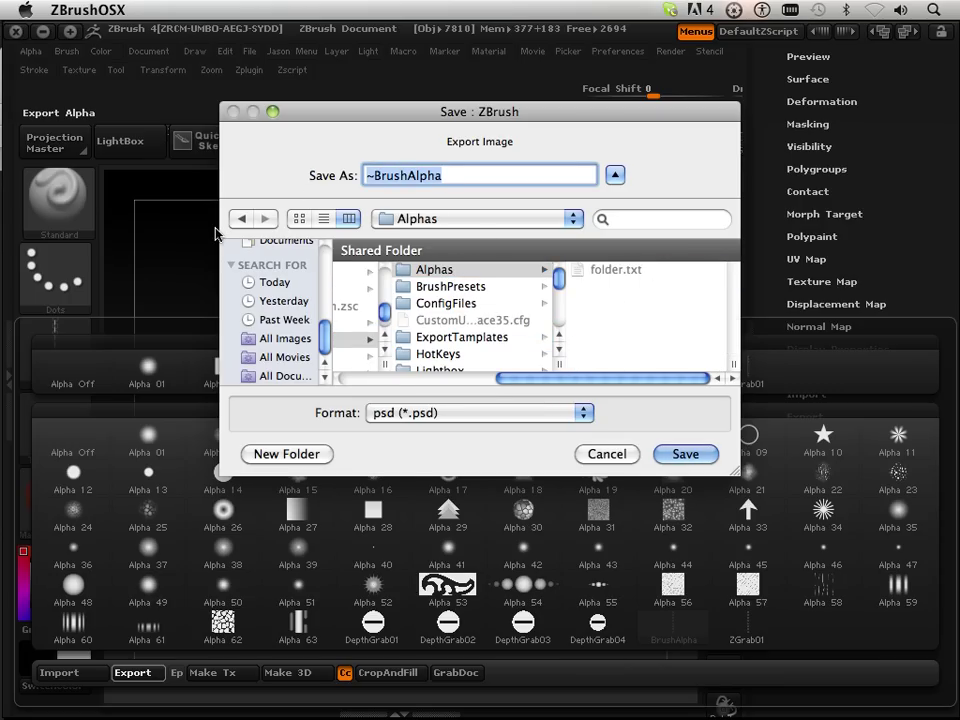
{"action": "type", "text": "chain"}
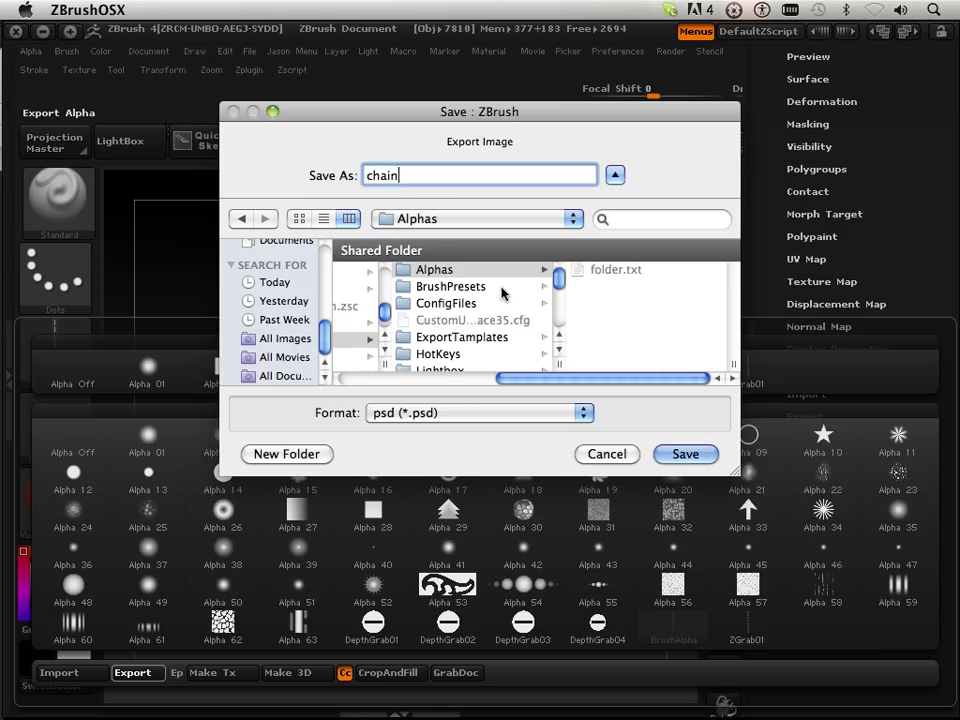
{"action": "left_click", "coordinate": [686, 455]}
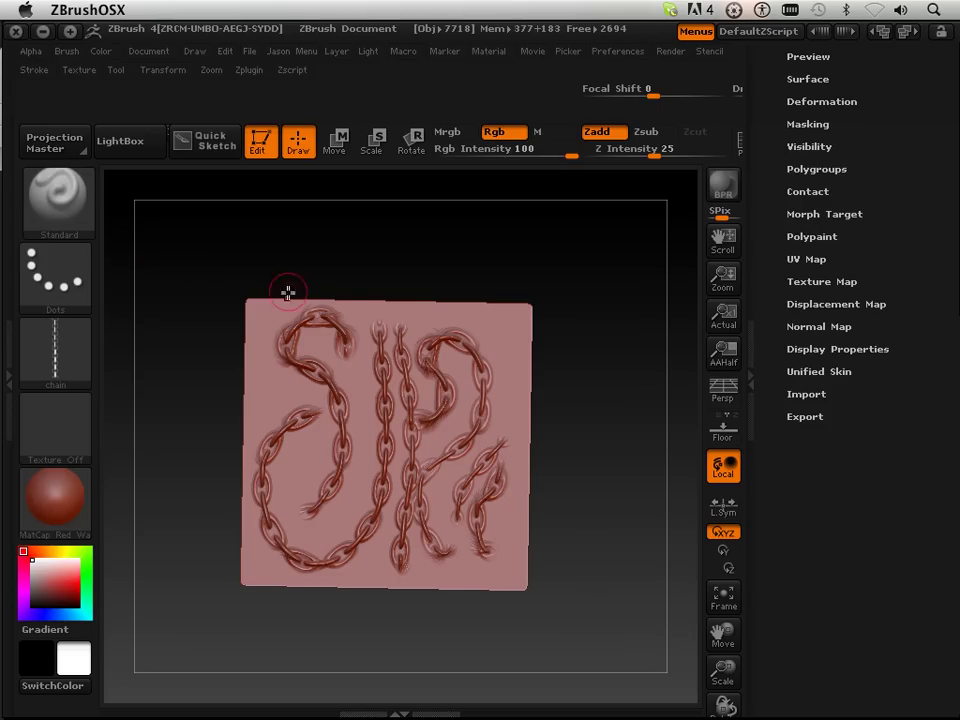
Run Init ZBrush from the Jason Menu and confirm Yes to clear the canvas
{"action": "right_click", "coordinate": [413, 316]}
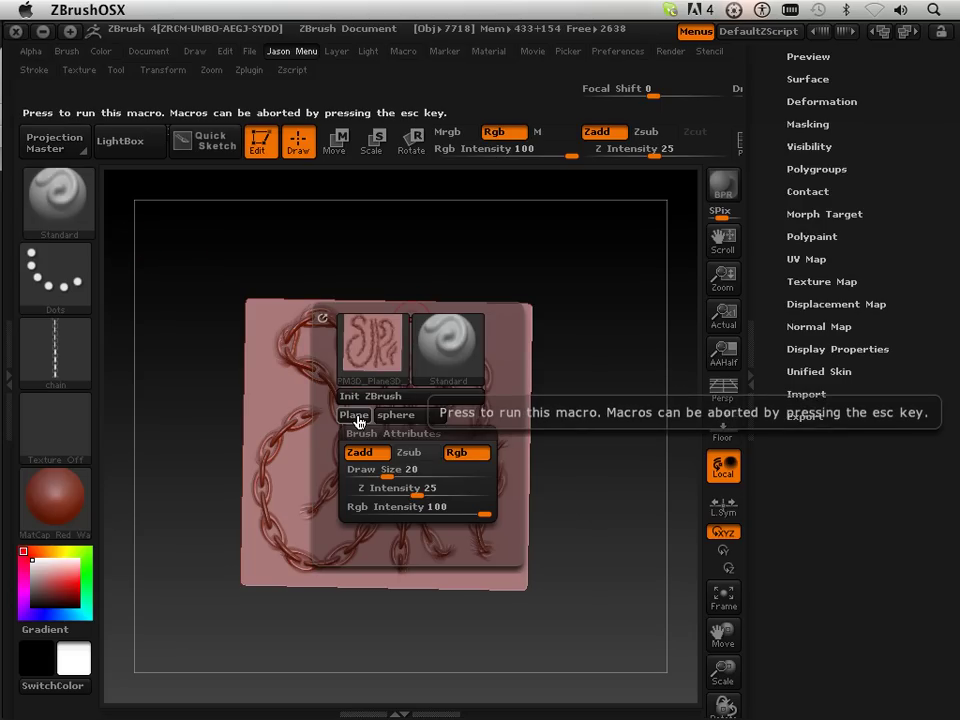
{"action": "left_click", "coordinate": [380, 396]}
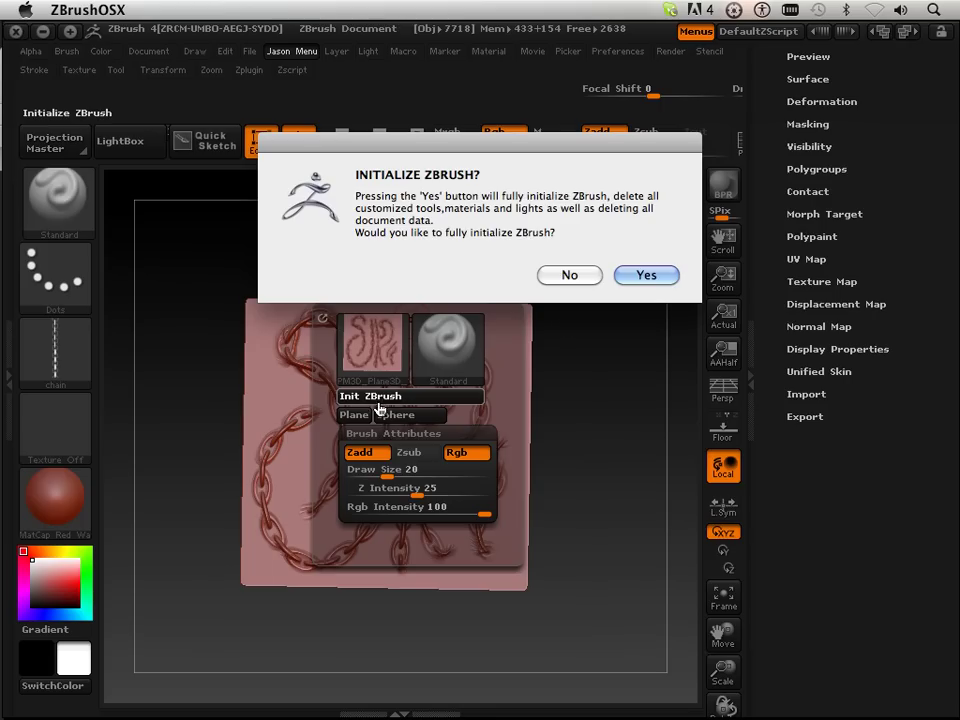
{"action": "left_click", "coordinate": [640, 274]}
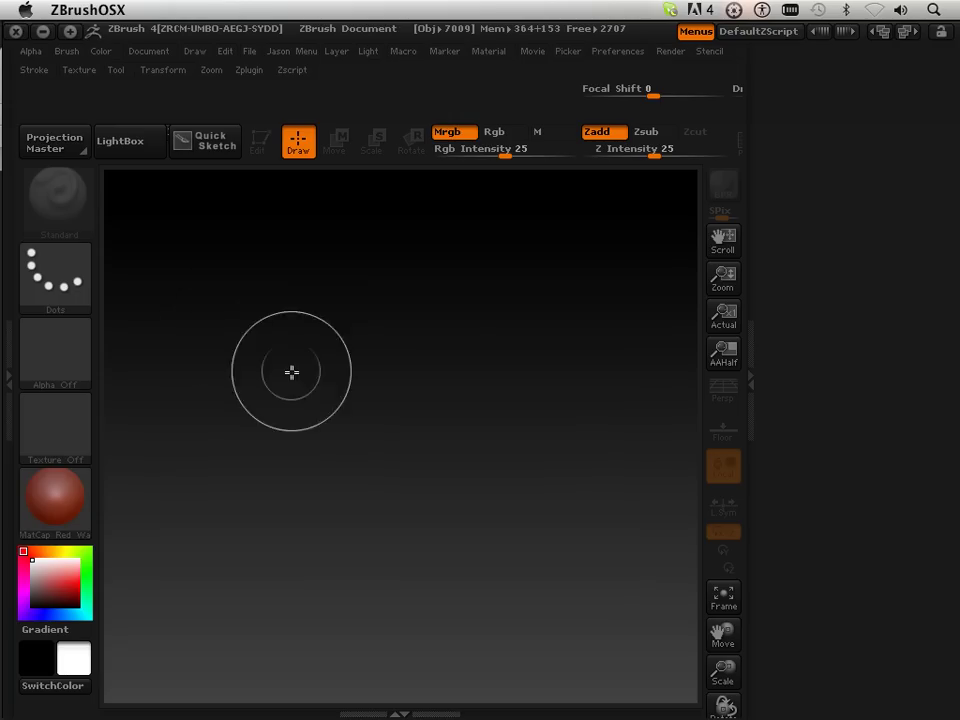
{"action": "key", "text": "space"}
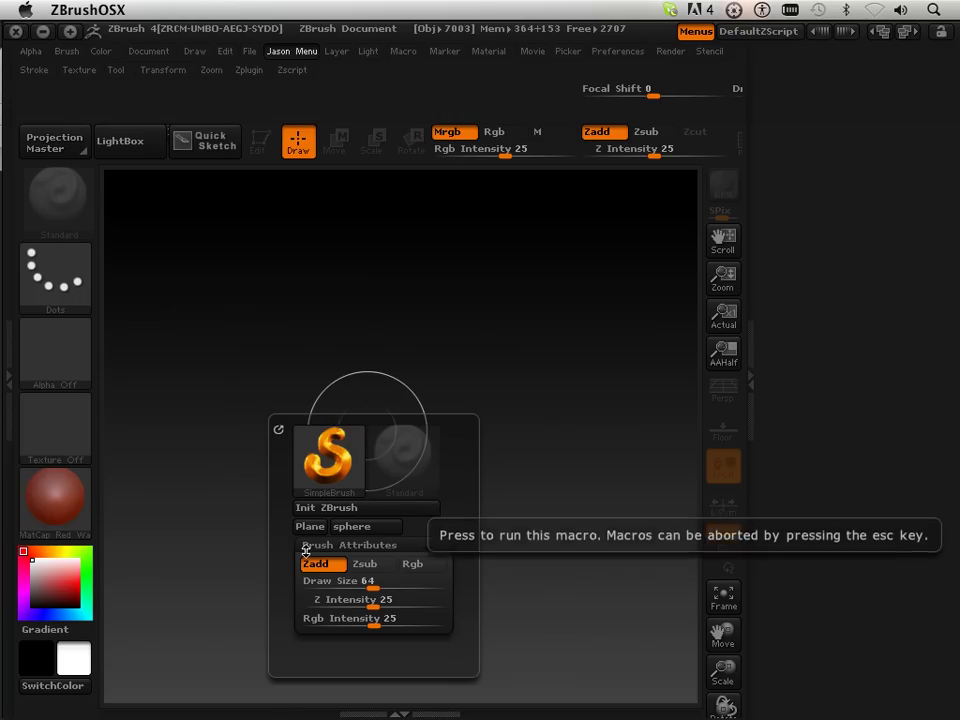
Load the sphere macro, divide it to SDiv 8, and scale it up to fill the canvas
{"action": "left_click", "coordinate": [352, 526]}
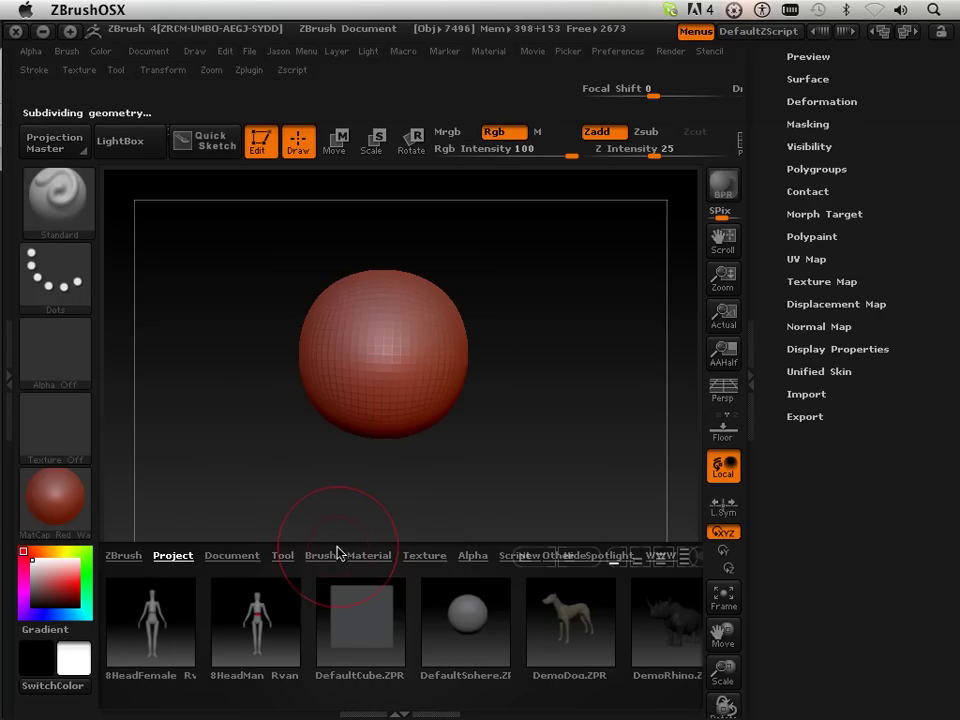
{"action": "left_click", "coordinate": [130, 145]}
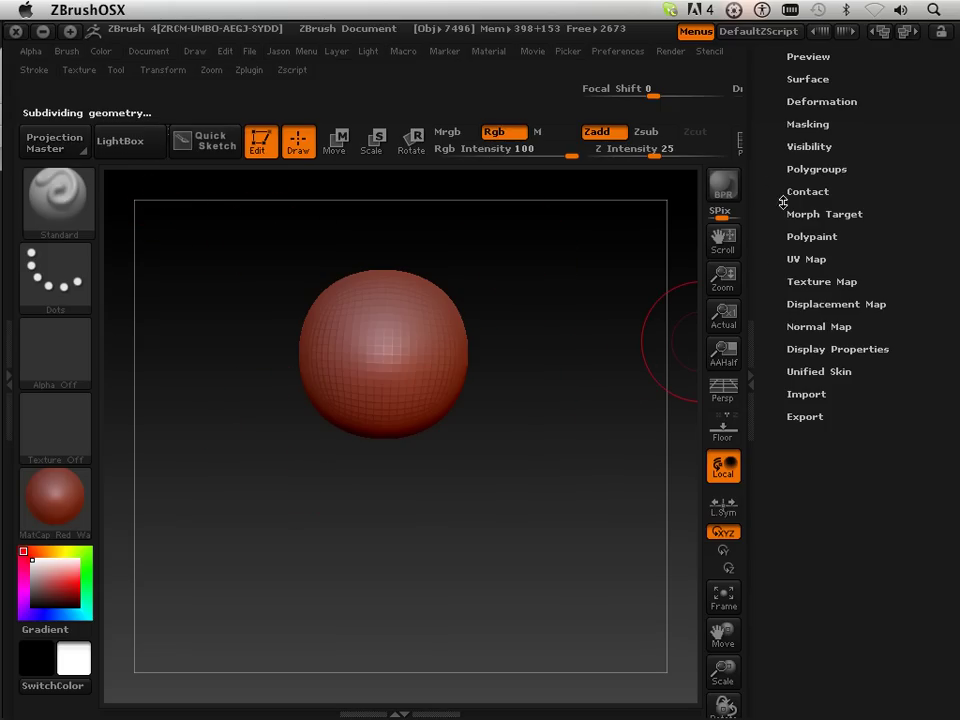
{"action": "scroll", "coordinate": [790, 200], "scroll_direction": "up", "scroll_amount": 5}
{"action": "left_click", "coordinate": [812, 168]}
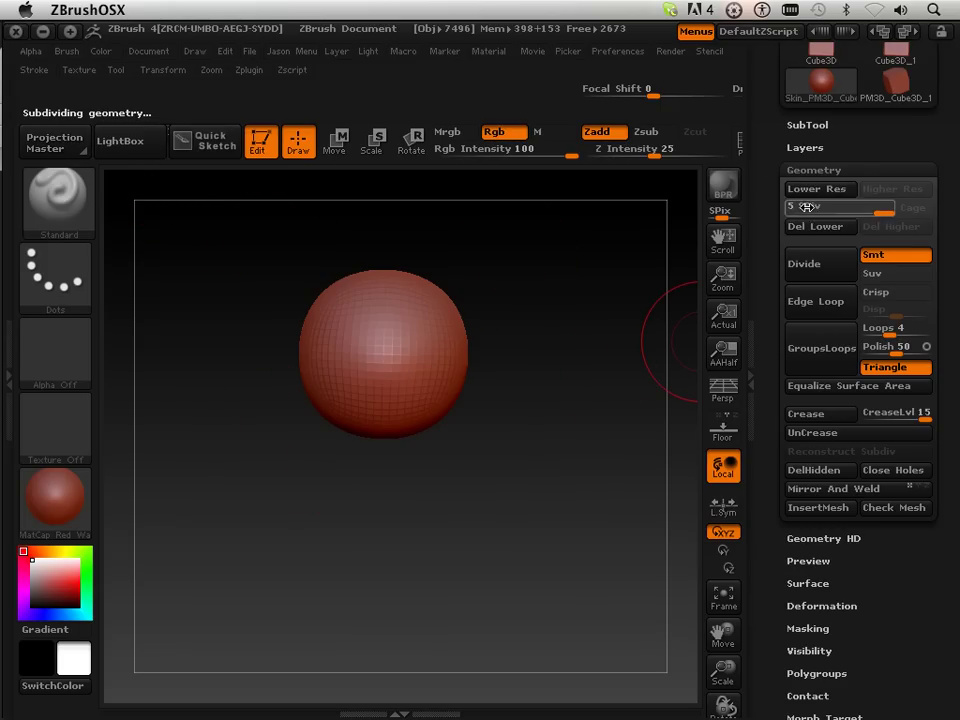
{"action": "left_click", "coordinate": [806, 266]}
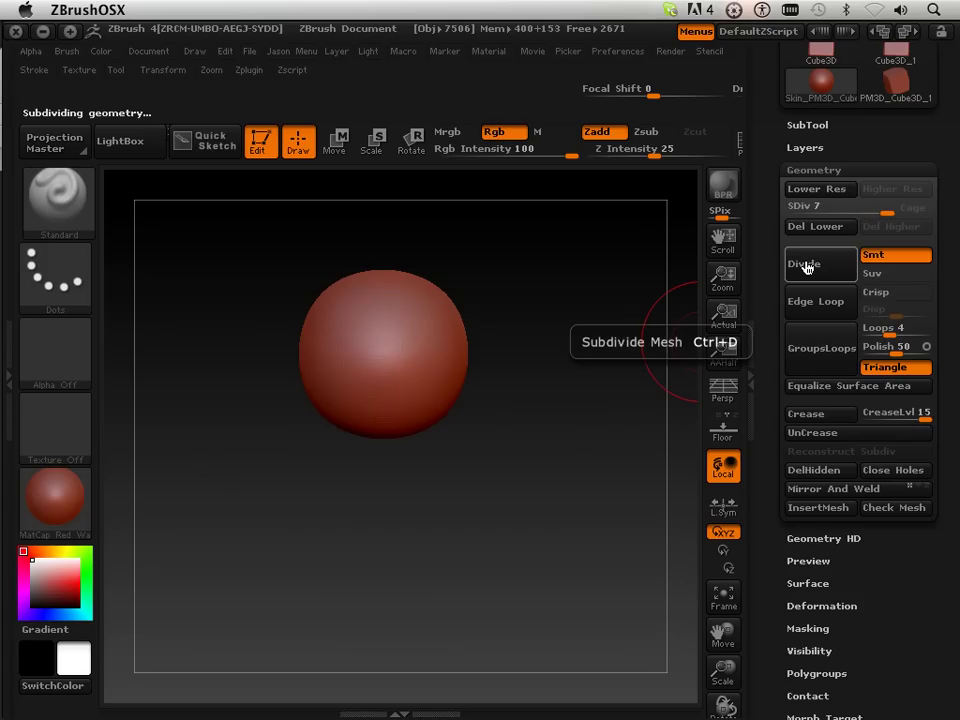
{"action": "left_click", "coordinate": [806, 266]}
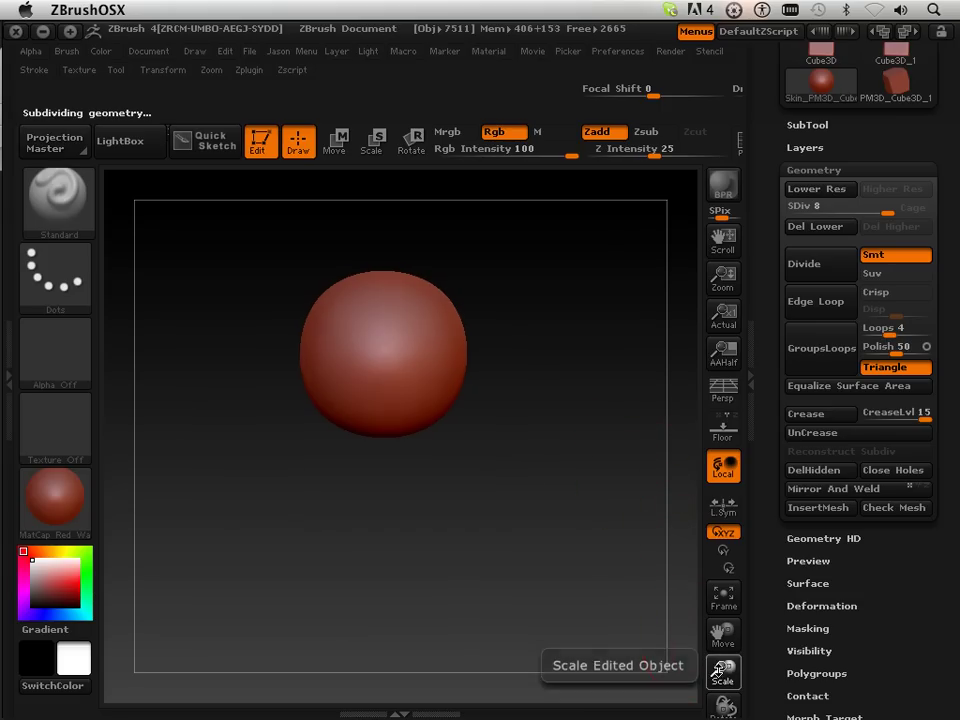
{"action": "left_click_drag", "start_coordinate": [720, 661], "coordinate": [726, 716]}
{"action": "left_click_drag", "start_coordinate": [729, 672], "coordinate": [729, 702]}
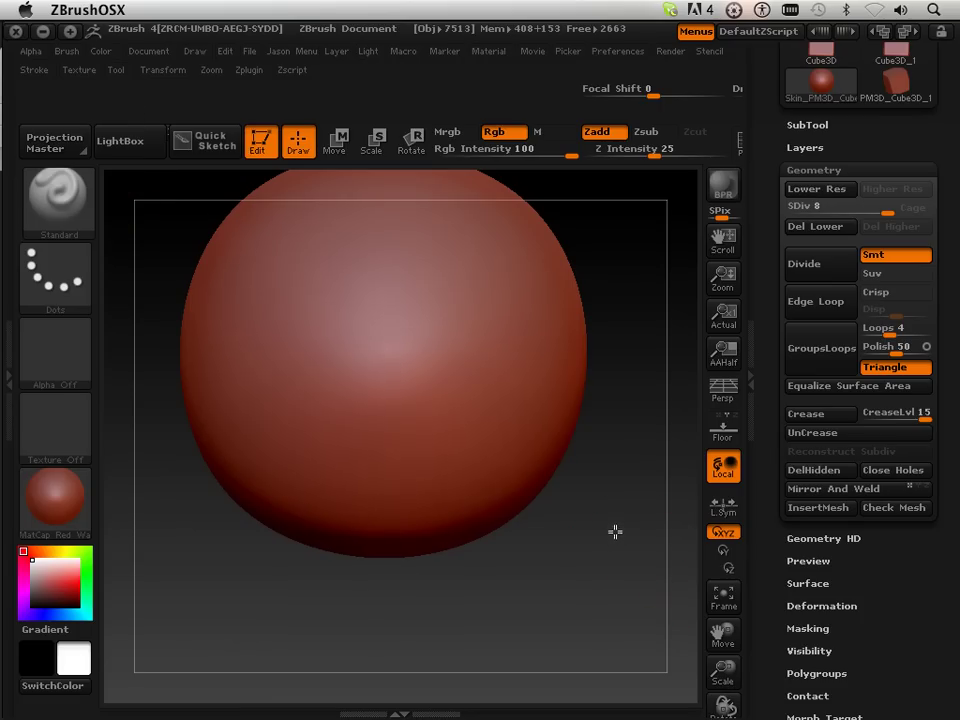
Set ZGrab01 as the brush alpha and turn on Roll in the Stroke settings
{"action": "left_click", "coordinate": [62, 270]}
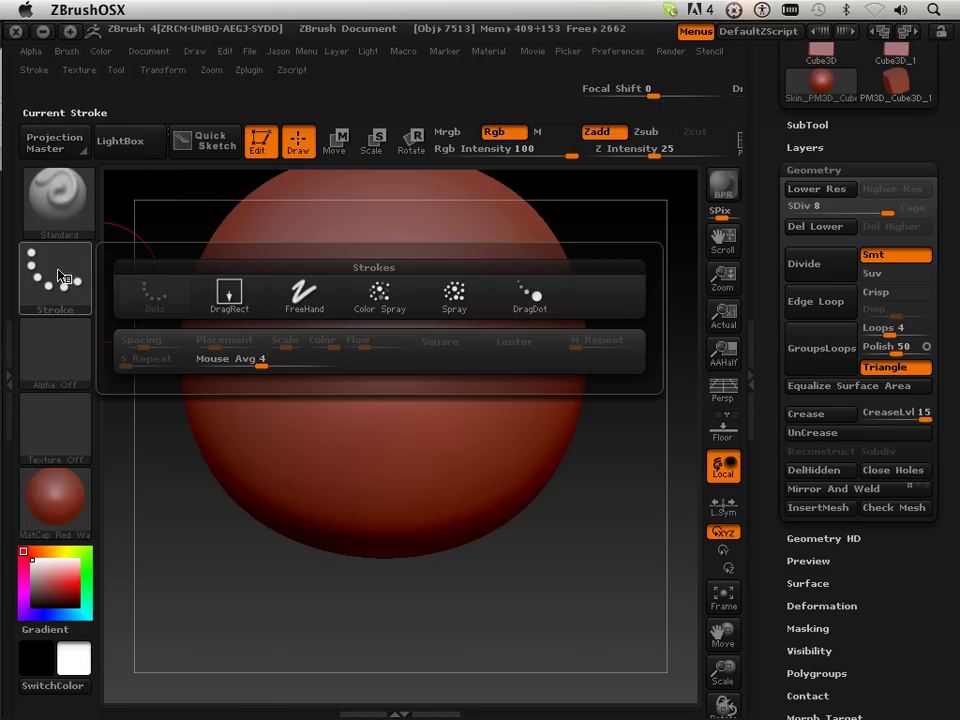
{"action": "left_click", "coordinate": [71, 362]}
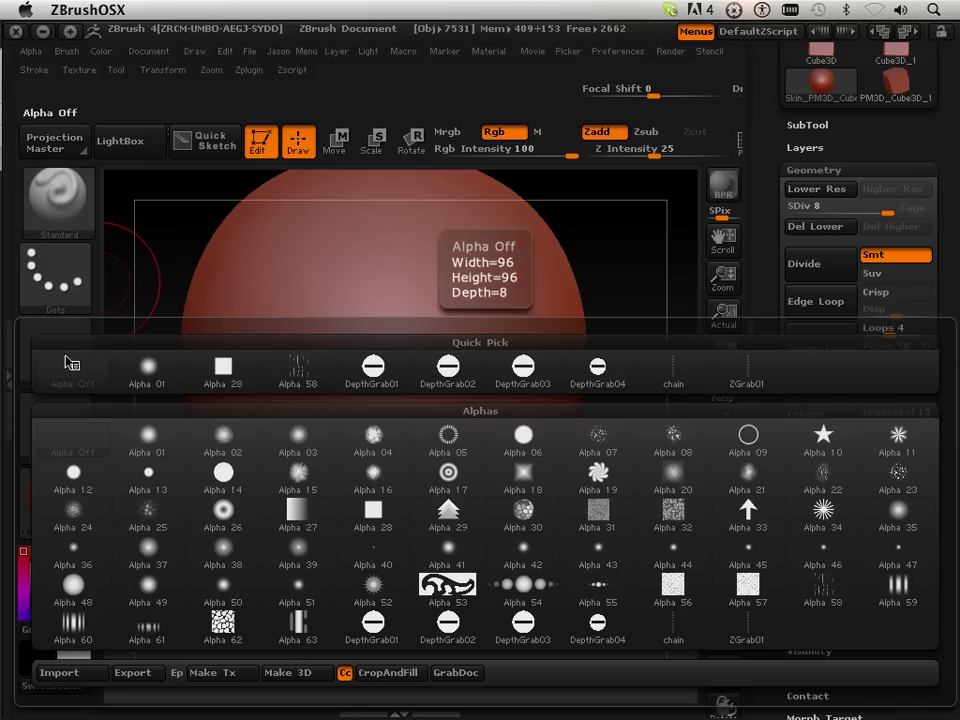
{"action": "mouse_move", "coordinate": [733, 381]}
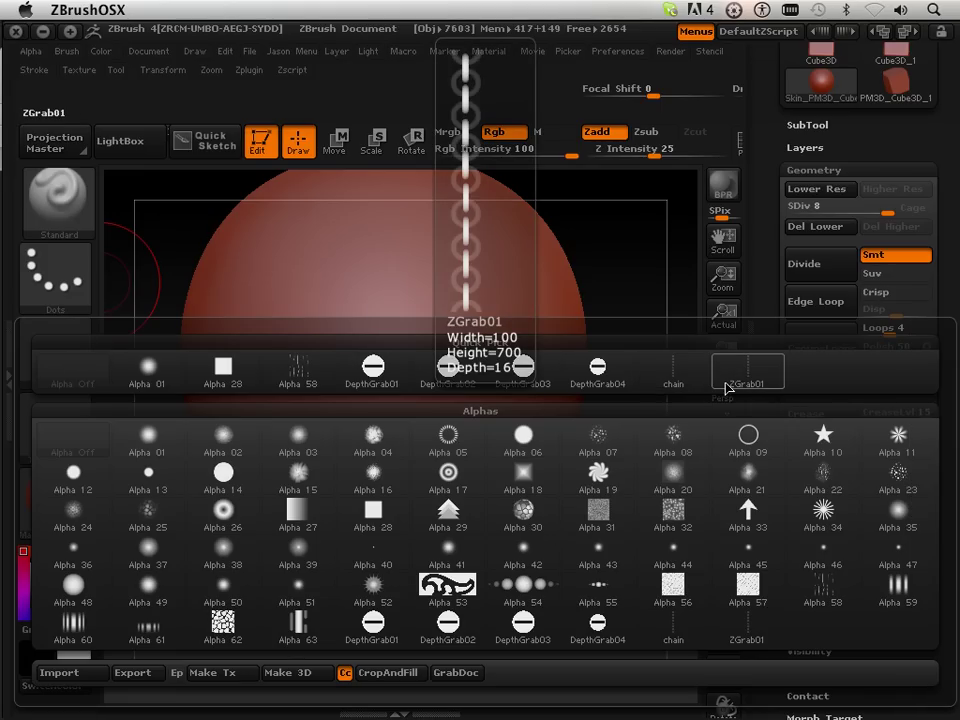
{"action": "left_click", "coordinate": [733, 381]}
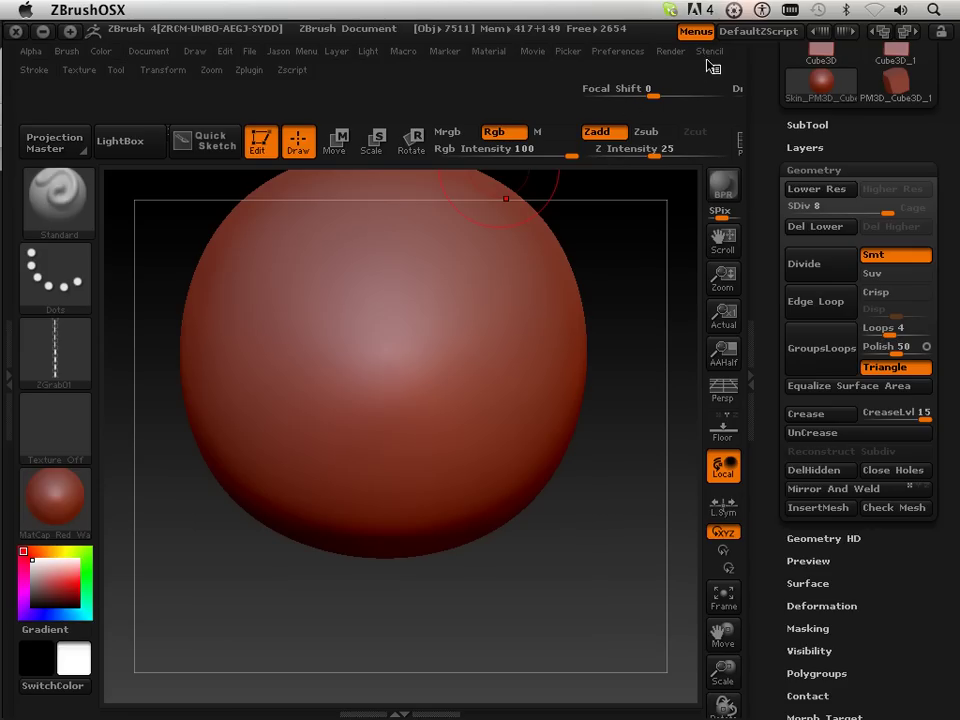
{"action": "left_click", "coordinate": [33, 70]}
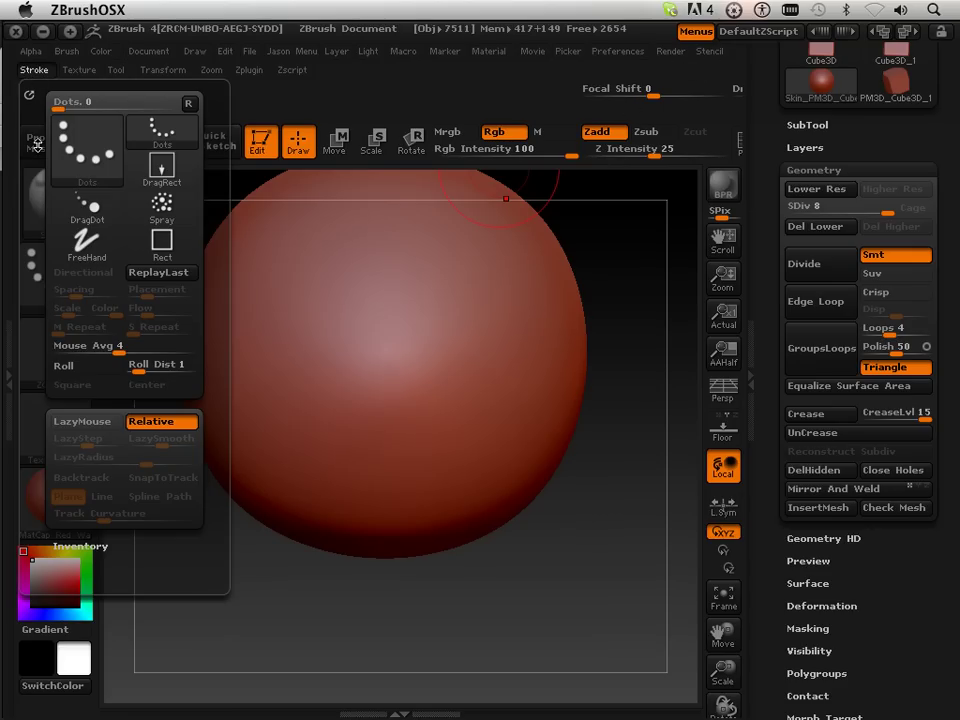
{"action": "left_click", "coordinate": [87, 366]}
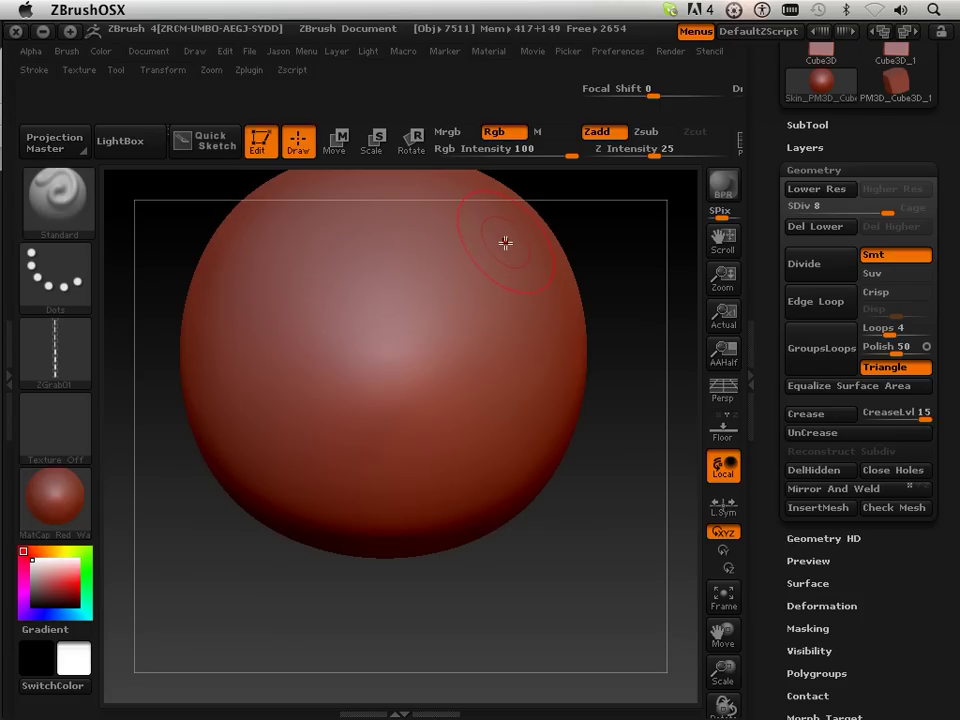
Divide the sphere to SDiv 9 and draw one diagonal chain stroke across it
{"action": "left_click_drag", "start_coordinate": [505, 248], "coordinate": [265, 443]}
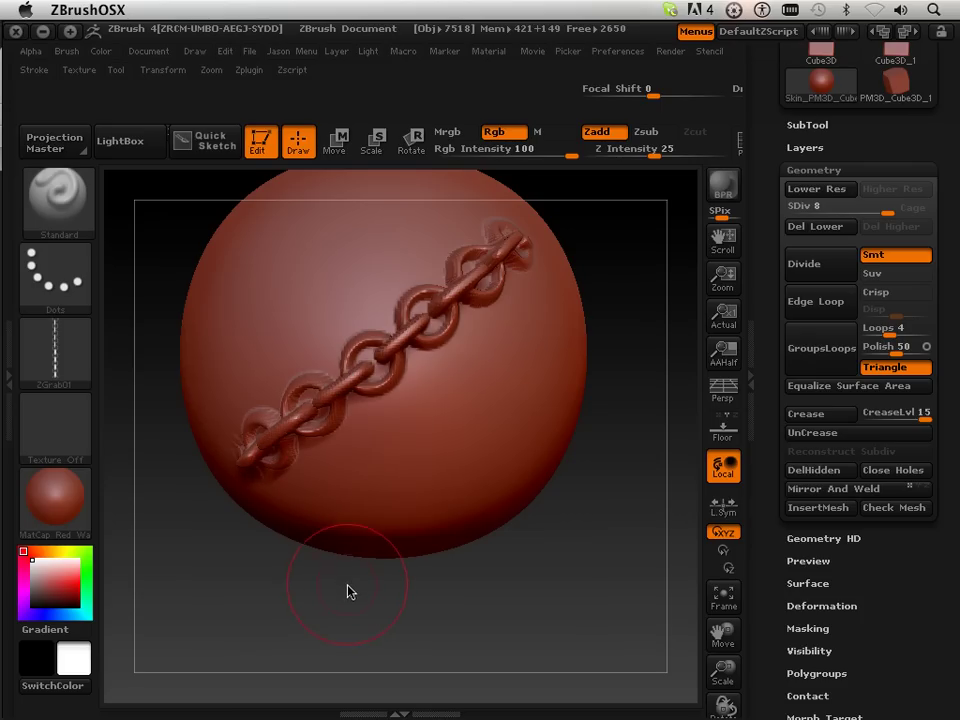
{"action": "key", "text": "ctrl"}
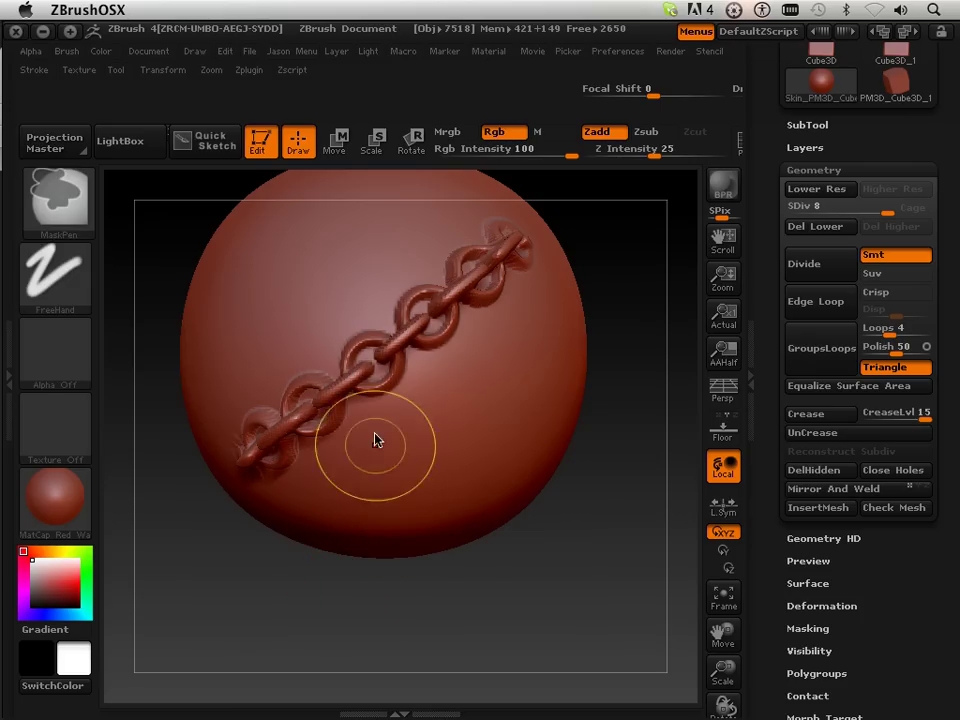
{"action": "key", "text": "ctrl+z"}
{"action": "left_click", "coordinate": [806, 265]}
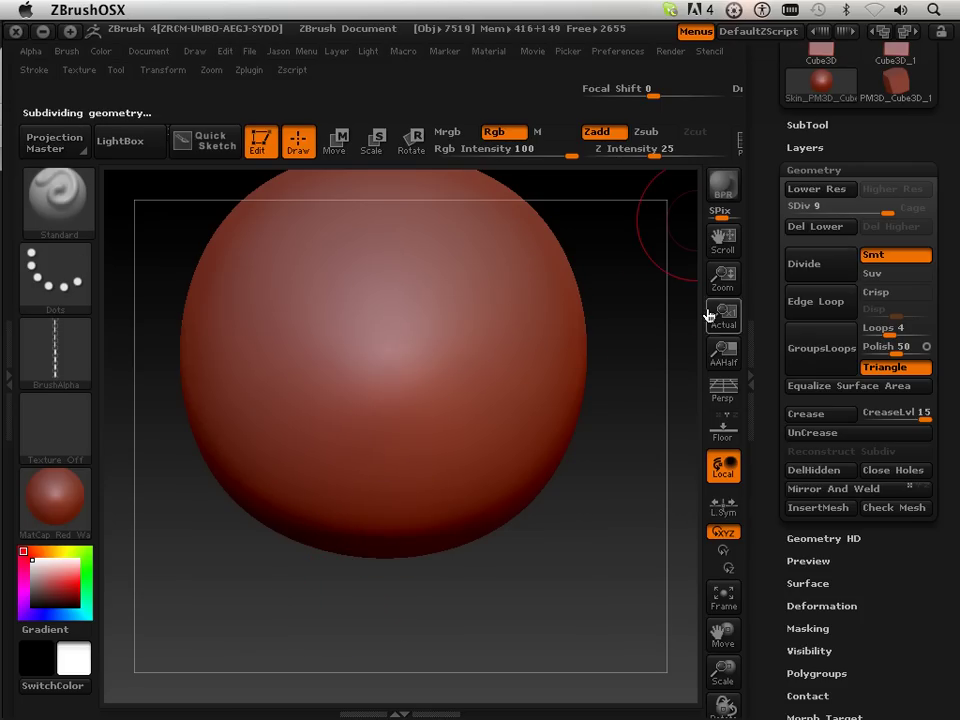
{"action": "mouse_move", "coordinate": [496, 231]}
{"action": "left_mouse_down"}
{"action": "mouse_move", "coordinate": [394, 330]}
{"action": "mouse_move", "coordinate": [284, 472]}
{"action": "left_mouse_up"}
{"action": "key", "text": "ctrl+z"}
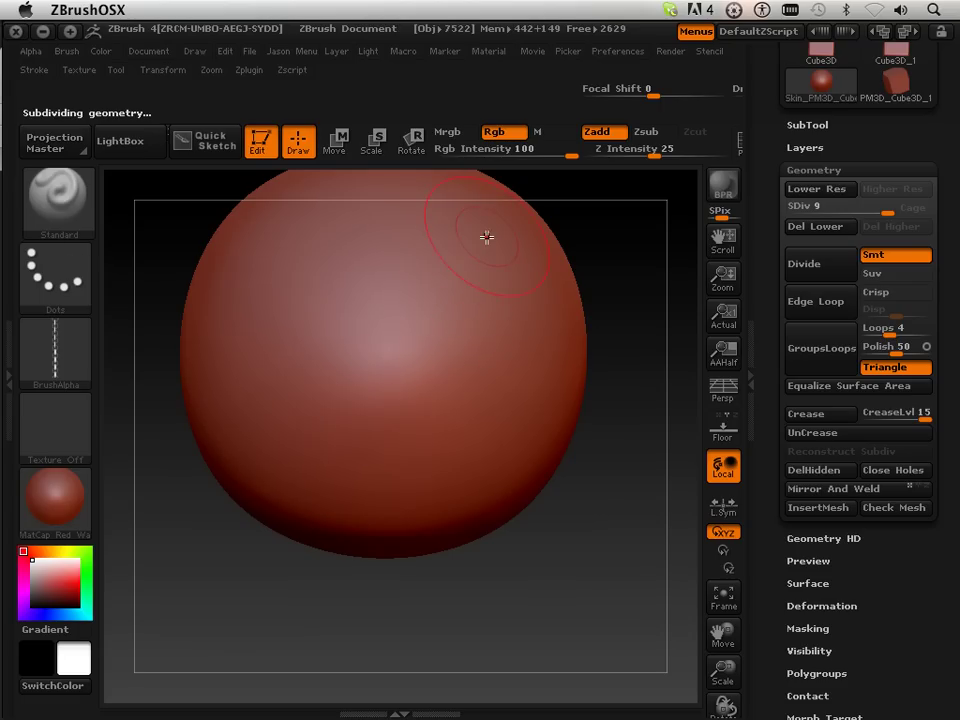
{"action": "mouse_move", "coordinate": [492, 231]}
{"action": "left_mouse_down"}
{"action": "mouse_move", "coordinate": [318, 412]}
{"action": "mouse_move", "coordinate": [253, 456]}
{"action": "left_mouse_up"}
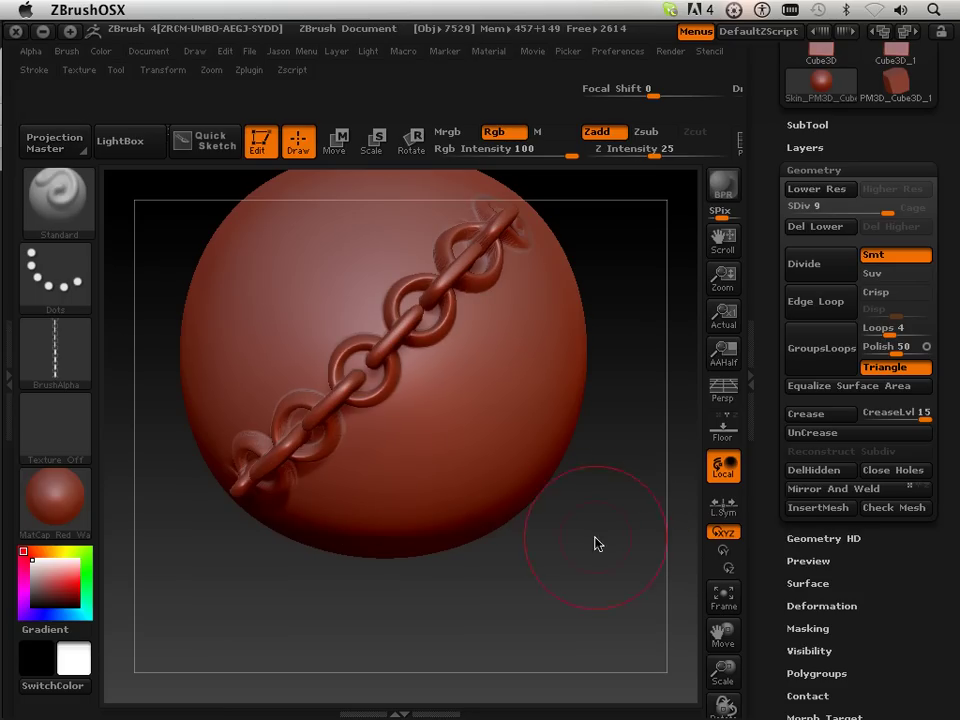
{"action": "left_click_drag", "start_coordinate": [722, 630], "coordinate": [735, 678]}
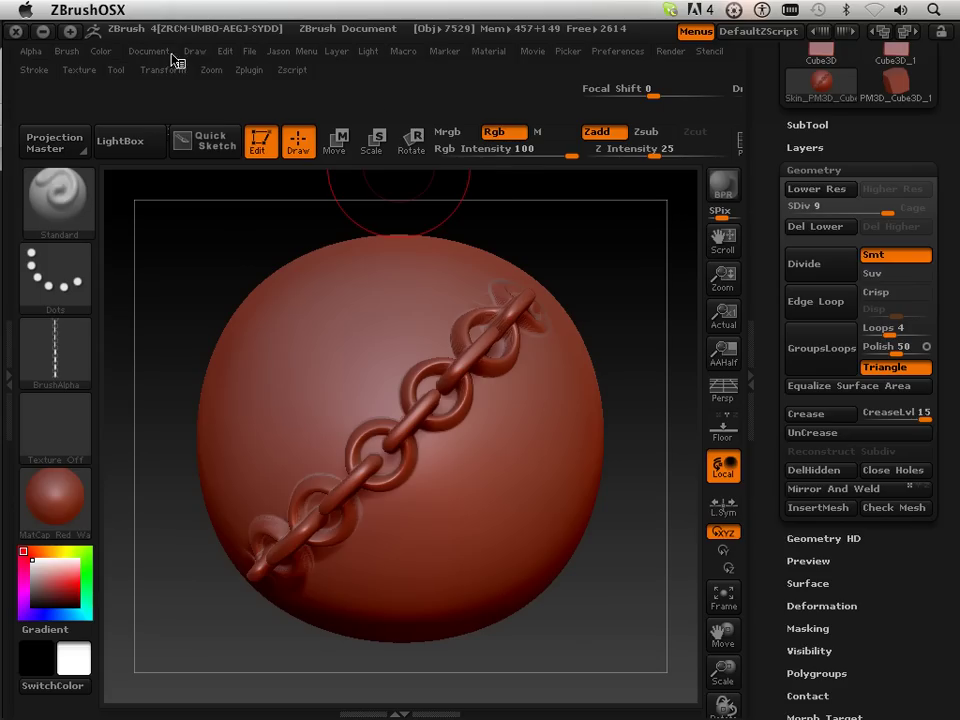
Pick black from the bottom-left corner of the colour picker
{"action": "left_click", "coordinate": [101, 52]}
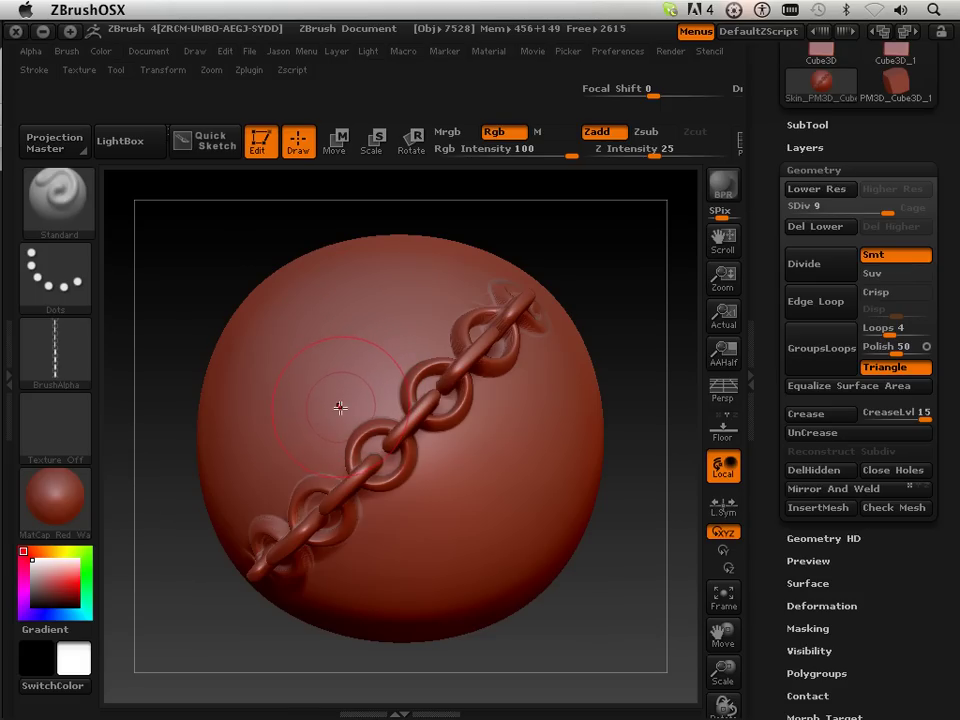
{"action": "left_click", "coordinate": [148, 52]}
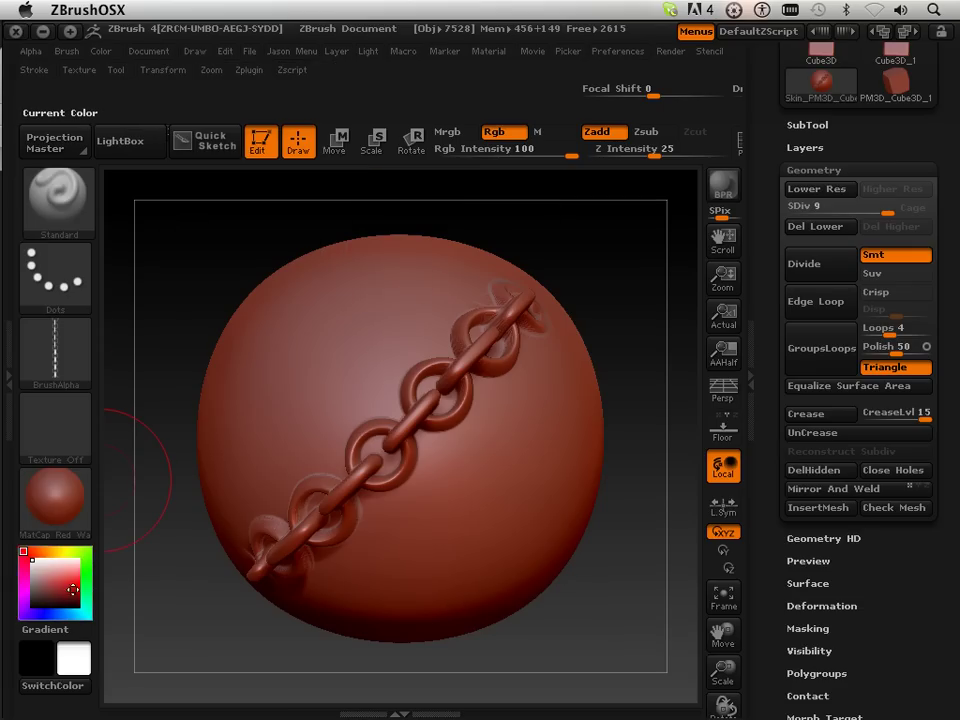
{"action": "left_click_drag", "start_coordinate": [40, 594], "coordinate": [22, 617]}
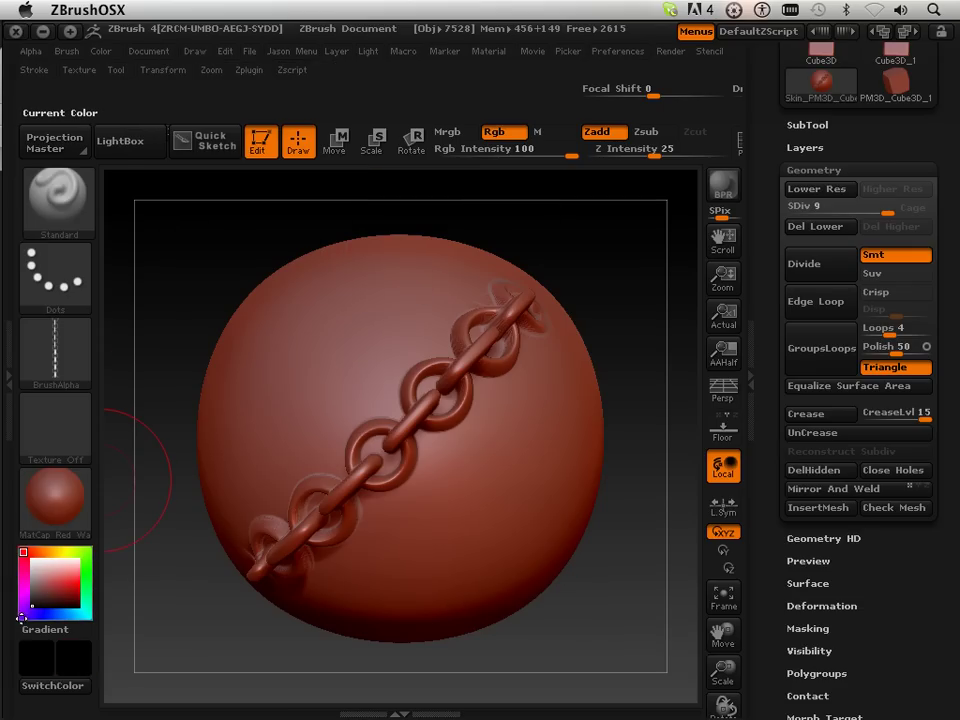
Set the Document Range to 0 and apply black to the Back swatch
{"action": "left_click", "coordinate": [148, 52]}
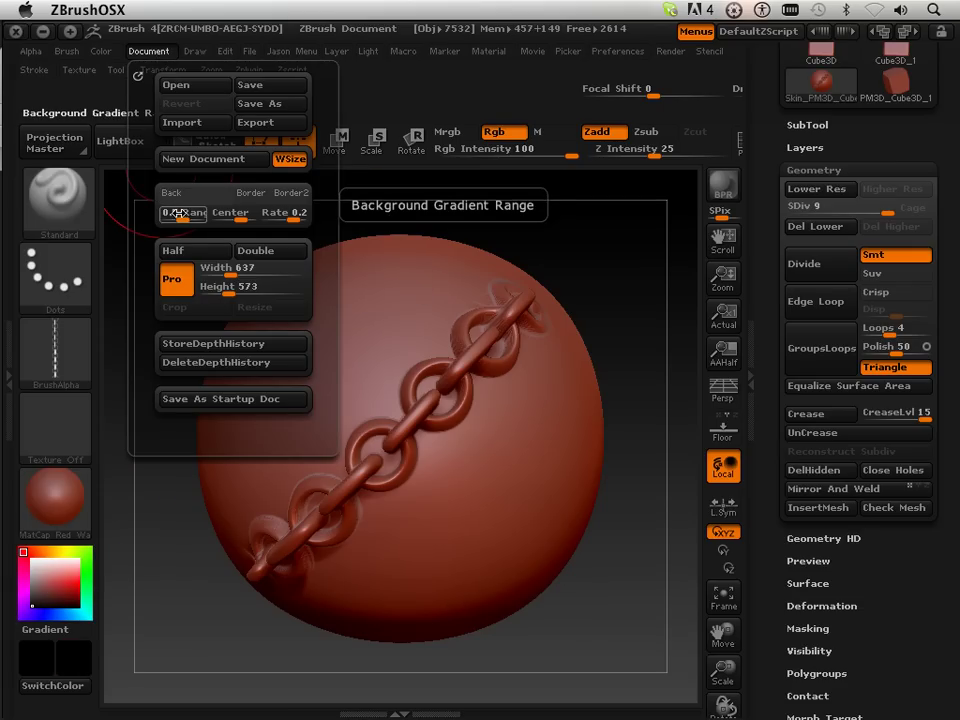
{"action": "left_click_drag", "start_coordinate": [176, 213], "coordinate": [168, 215]}
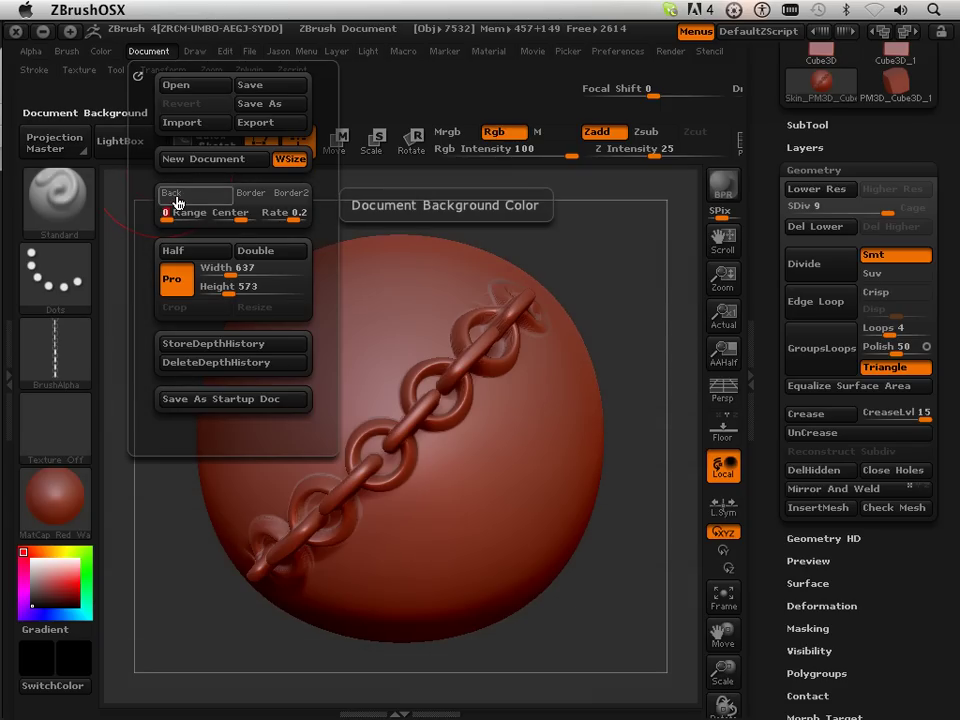
{"action": "left_click", "coordinate": [180, 201]}
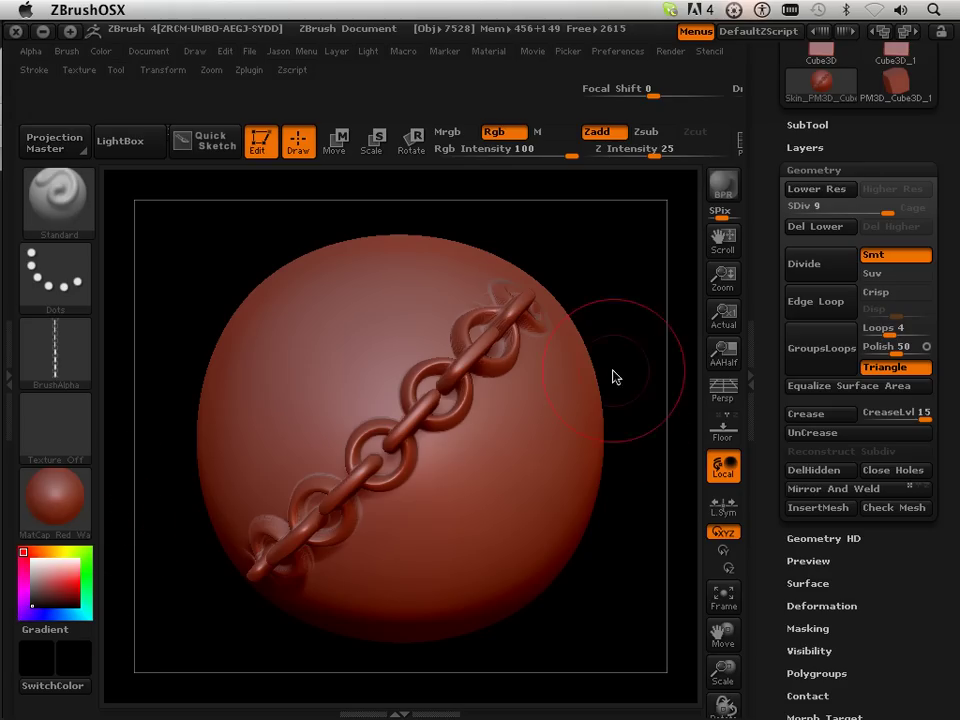
Switch to MRGBZGrabber and grab the whole sphere into DepthGrab05 and RGBGrab05
{"action": "left_click_drag", "start_coordinate": [770, 98], "coordinate": [812, 238]}
{"action": "left_click", "coordinate": [812, 238]}
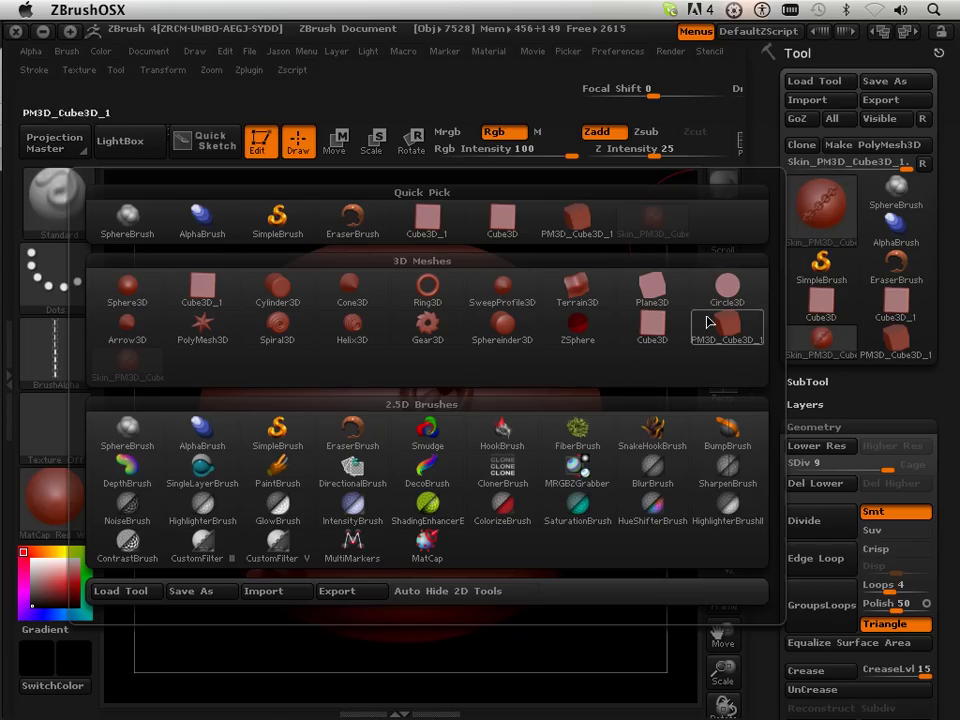
{"action": "left_click", "coordinate": [597, 464]}
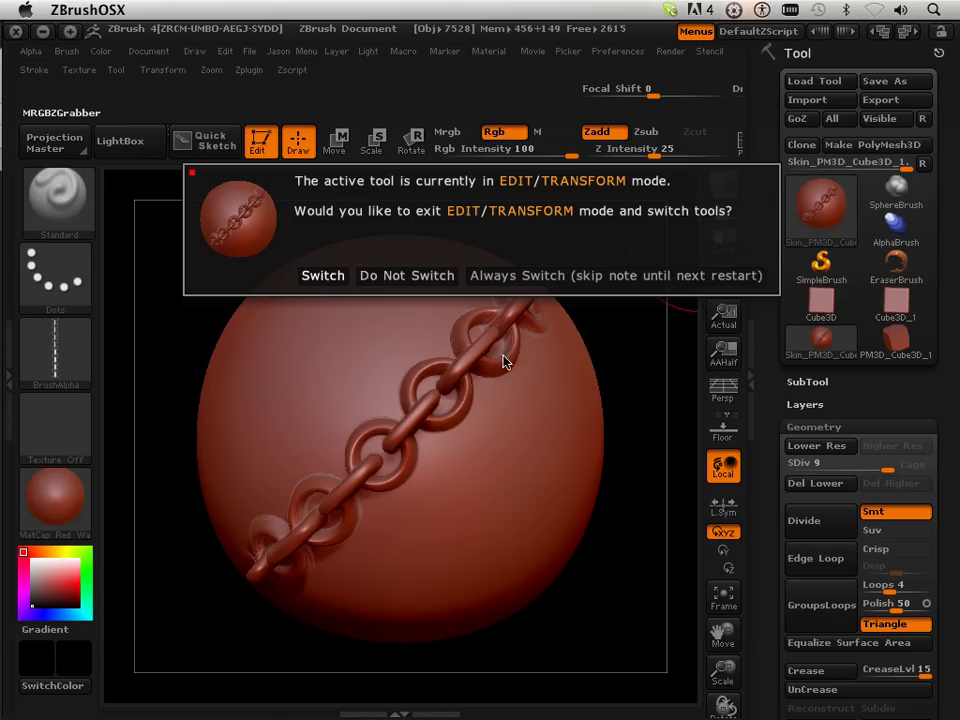
{"action": "left_click", "coordinate": [323, 276]}
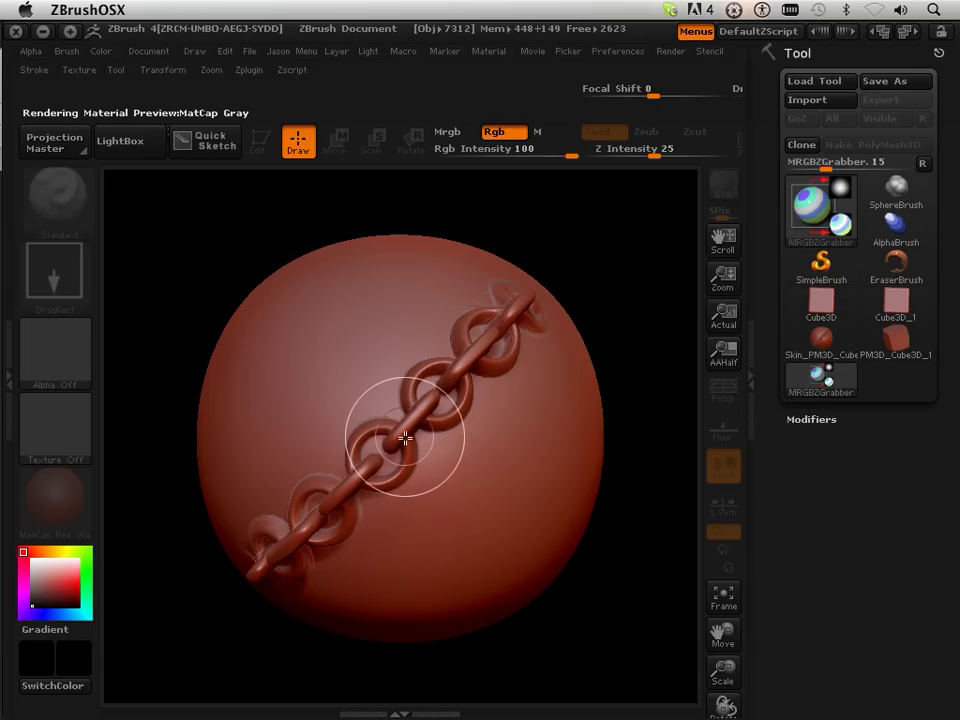
{"action": "mouse_move", "coordinate": [411, 450]}
{"action": "left_mouse_down"}
{"action": "mouse_move", "coordinate": [570, 634]}
{"action": "mouse_move", "coordinate": [645, 668]}
{"action": "left_mouse_up"}
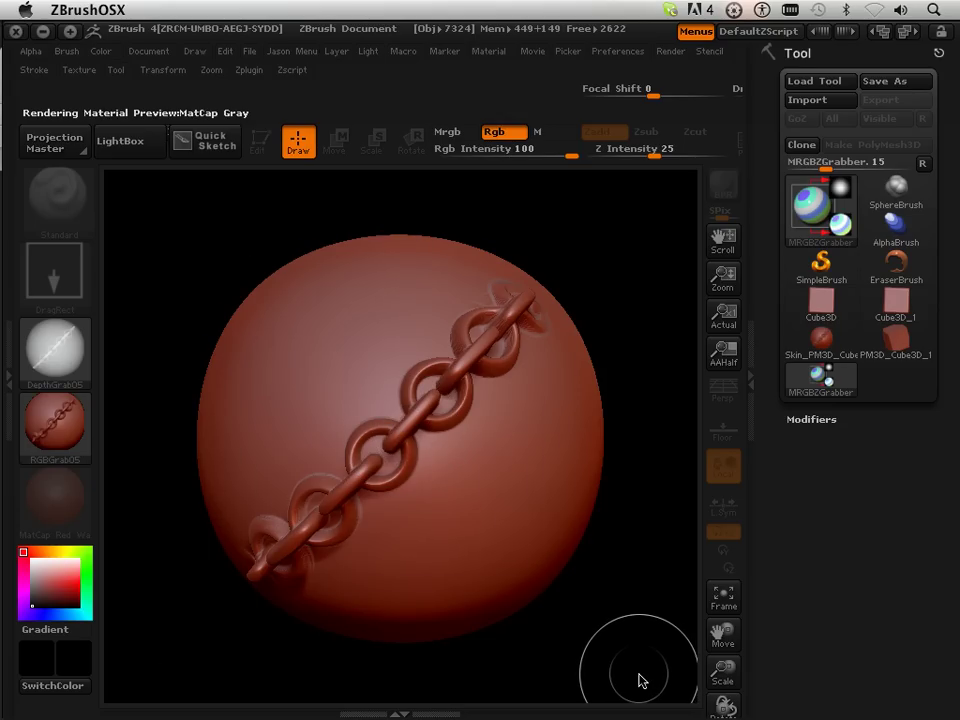
Turn off Auto Crop in the grabber modifiers and set the texture to Texture Off
{"action": "left_click", "coordinate": [814, 421]}
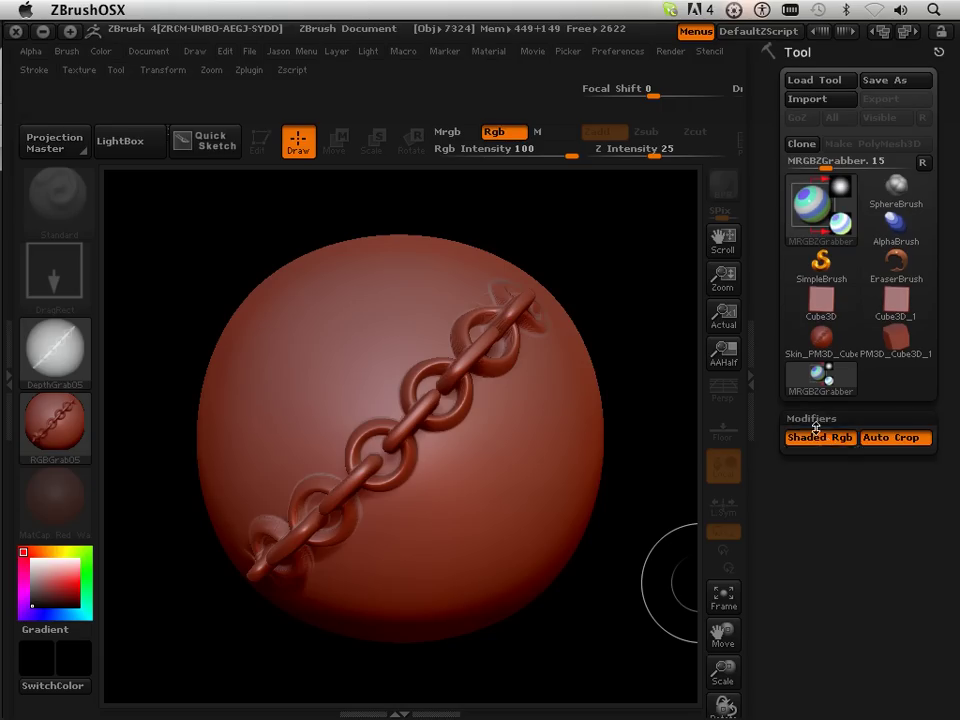
{"action": "left_click", "coordinate": [882, 443]}
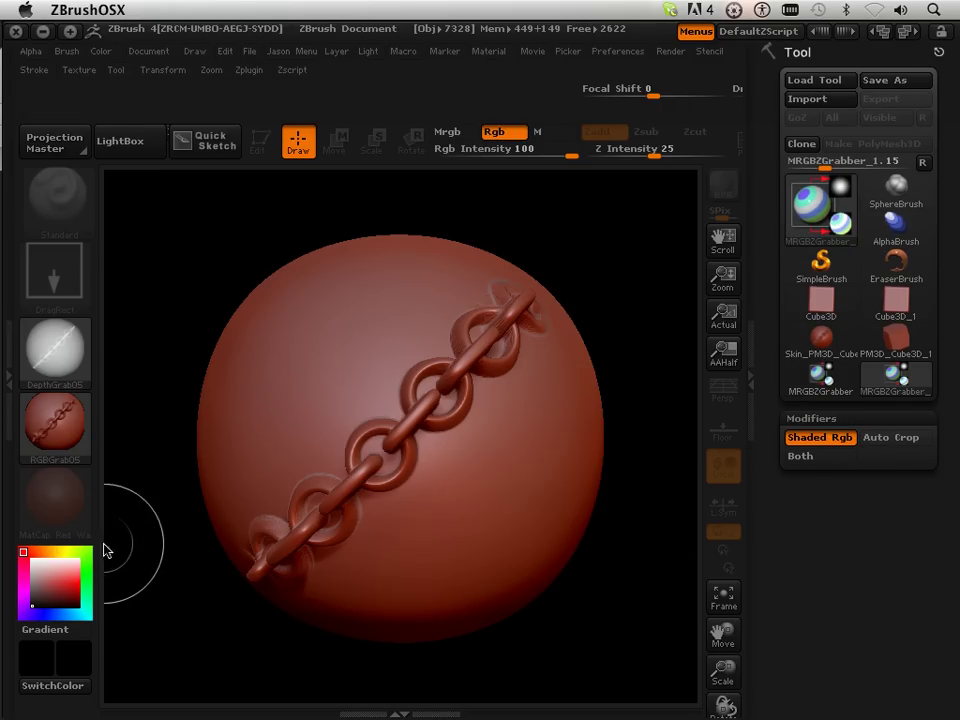
{"action": "left_click", "coordinate": [71, 450]}
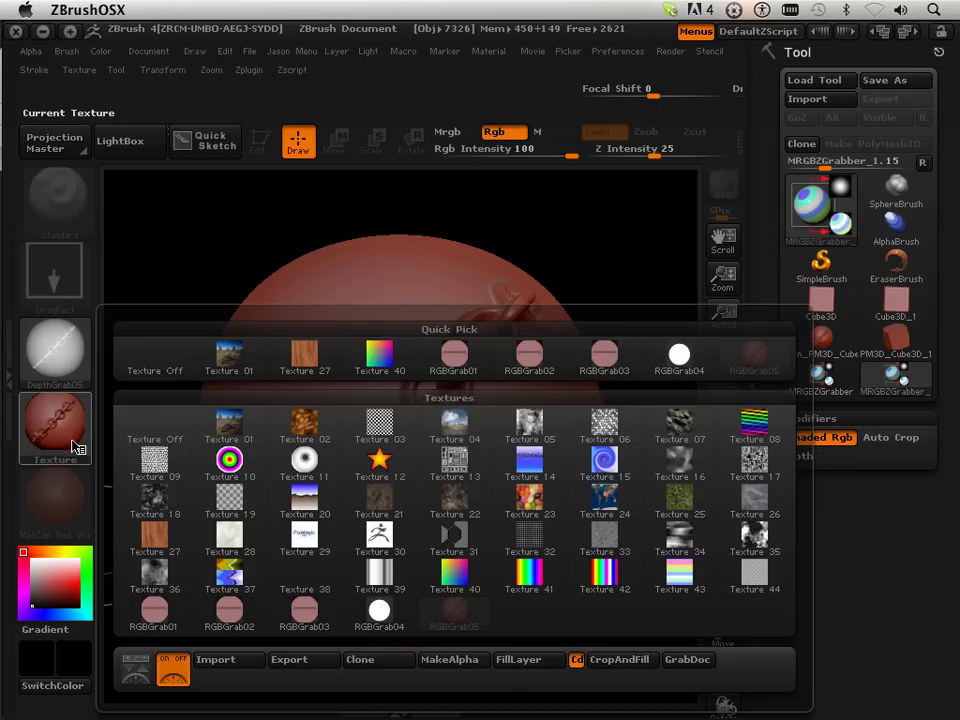
{"action": "left_click", "coordinate": [155, 434]}
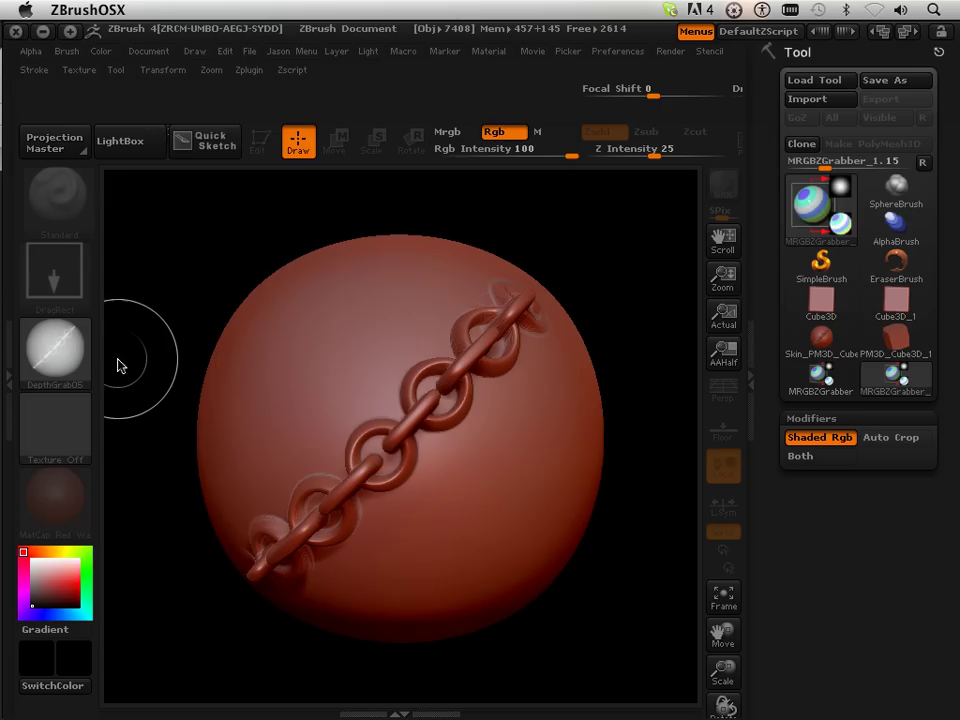
Regrab the chained sphere into DepthGrab06 and RGBGrab06
{"action": "mouse_move", "coordinate": [64, 204]}
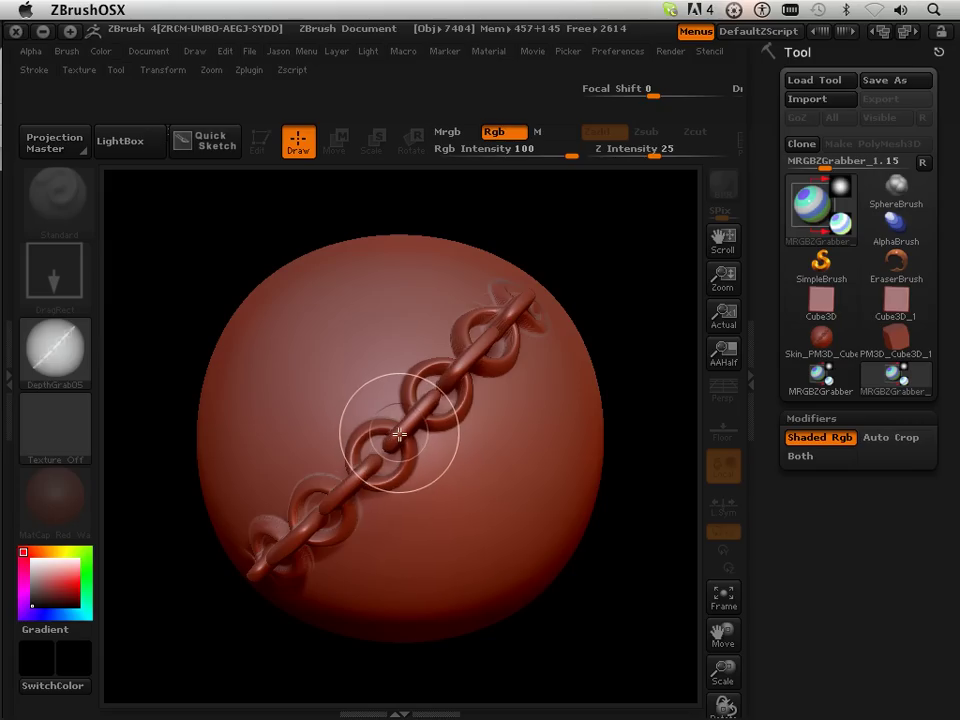
{"action": "left_click_drag", "start_coordinate": [401, 434], "coordinate": [644, 679]}
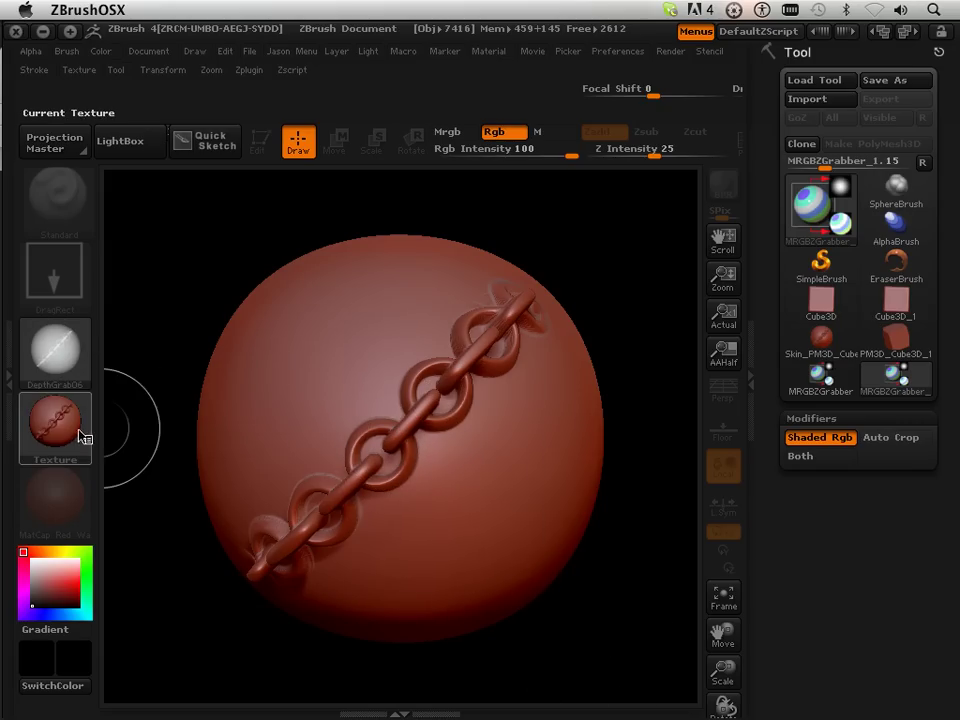
{"action": "mouse_move", "coordinate": [70, 435]}
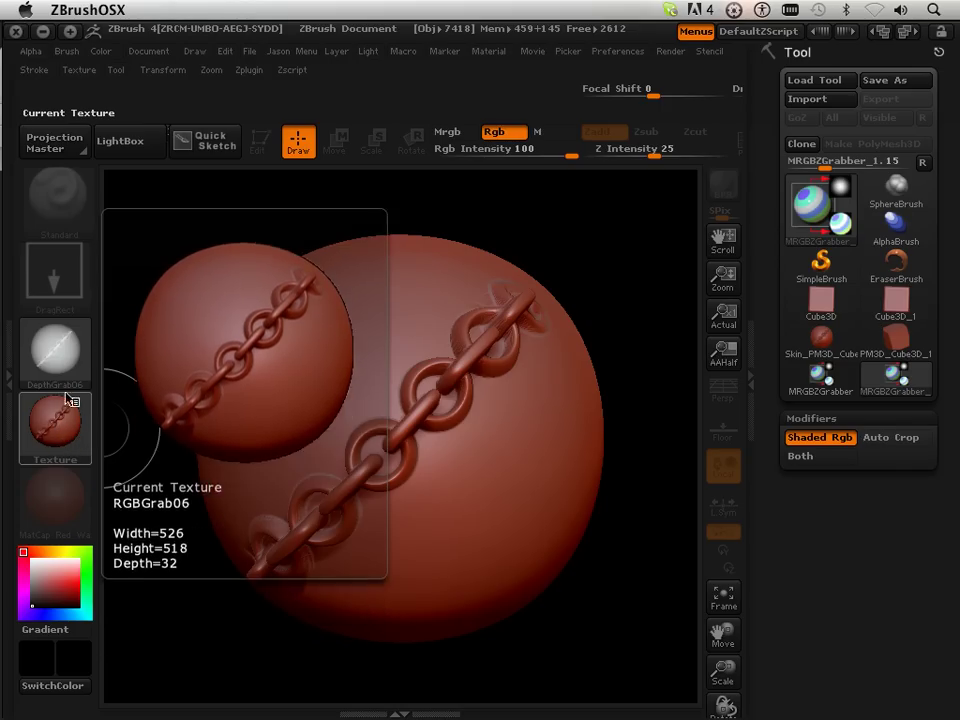
Export the RGBGrab06 texture to the Desktop as a psd named chain
{"action": "left_click", "coordinate": [64, 422]}
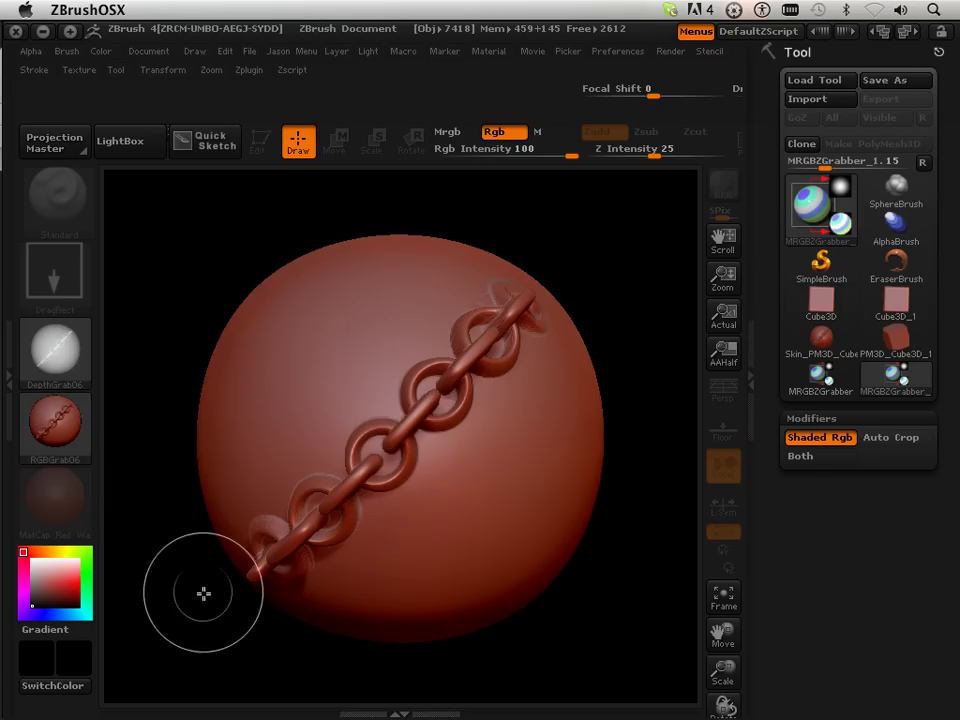
{"action": "left_click", "coordinate": [64, 425]}
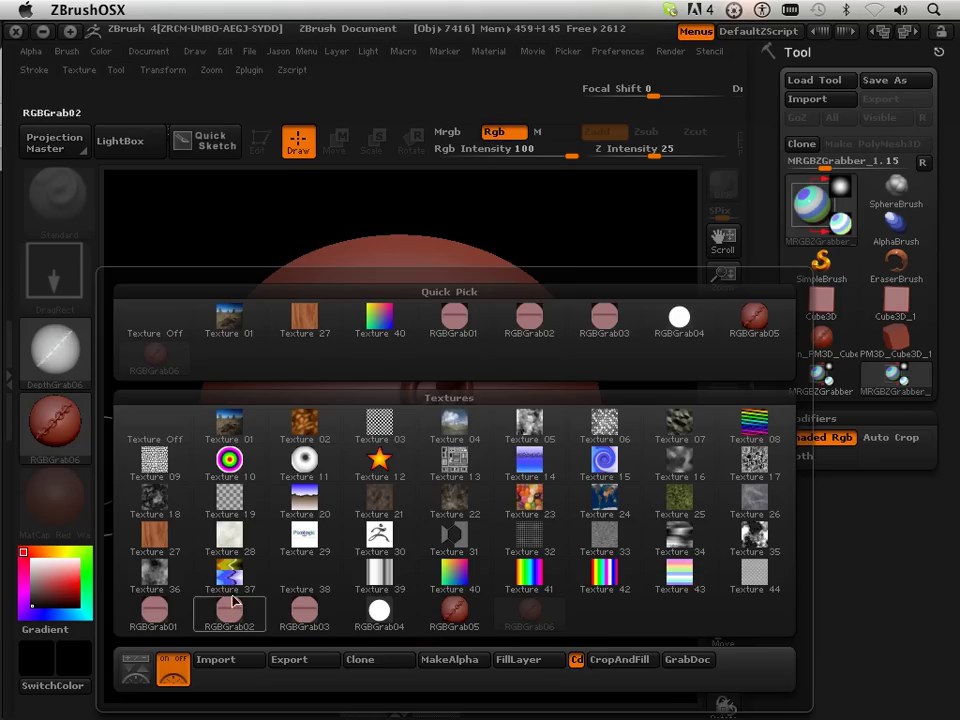
{"action": "left_click", "coordinate": [305, 661]}
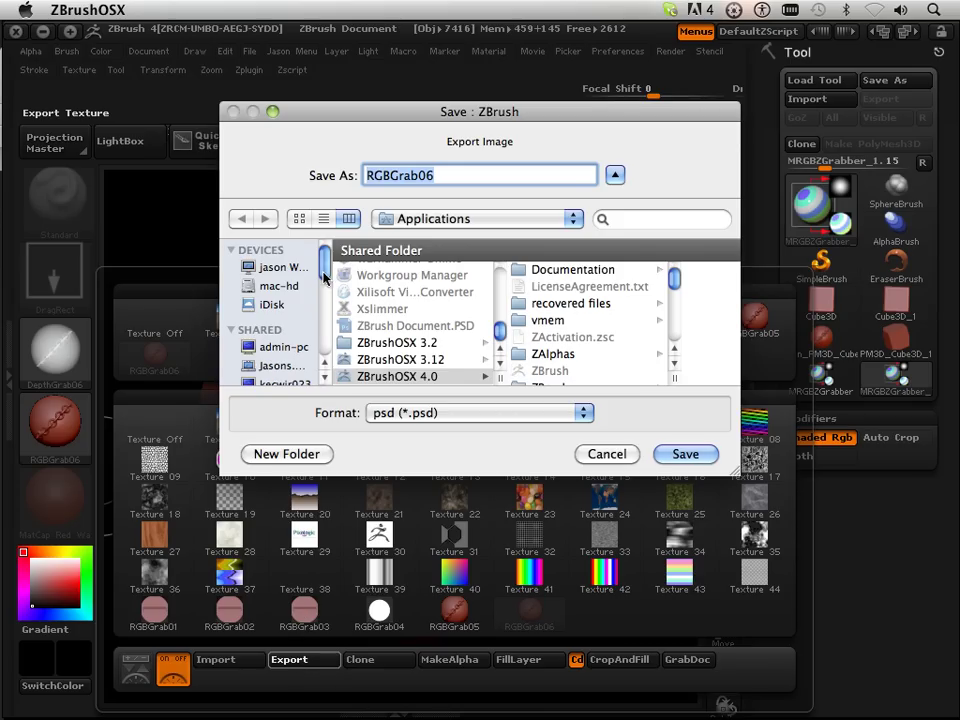
{"action": "left_click_drag", "start_coordinate": [323, 278], "coordinate": [326, 311]}
{"action": "left_click", "coordinate": [265, 307]}
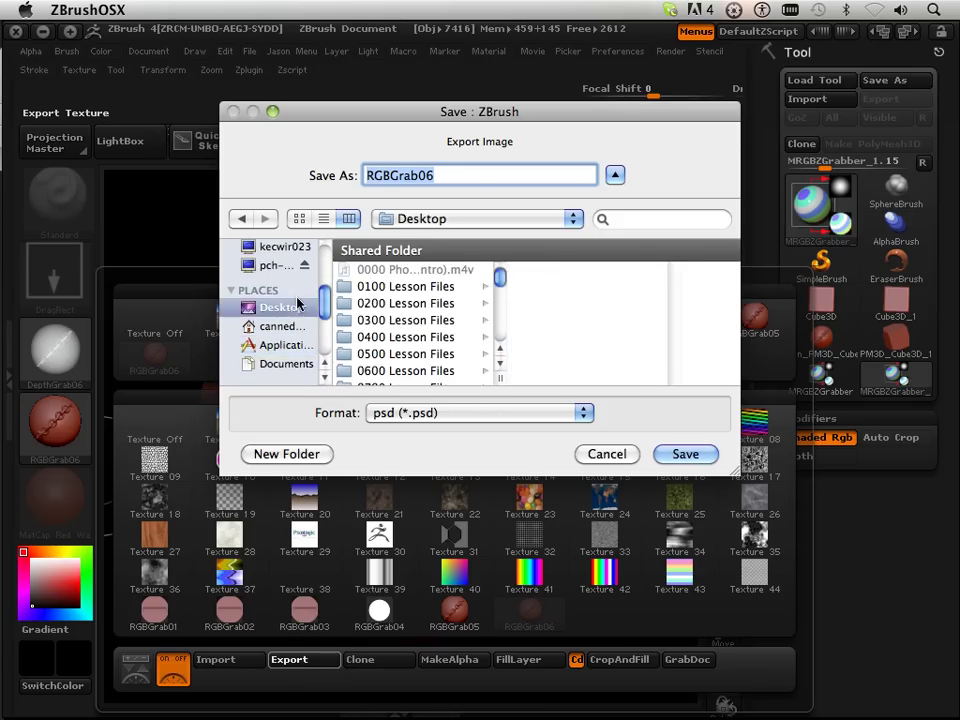
{"action": "type", "text": "chain"}
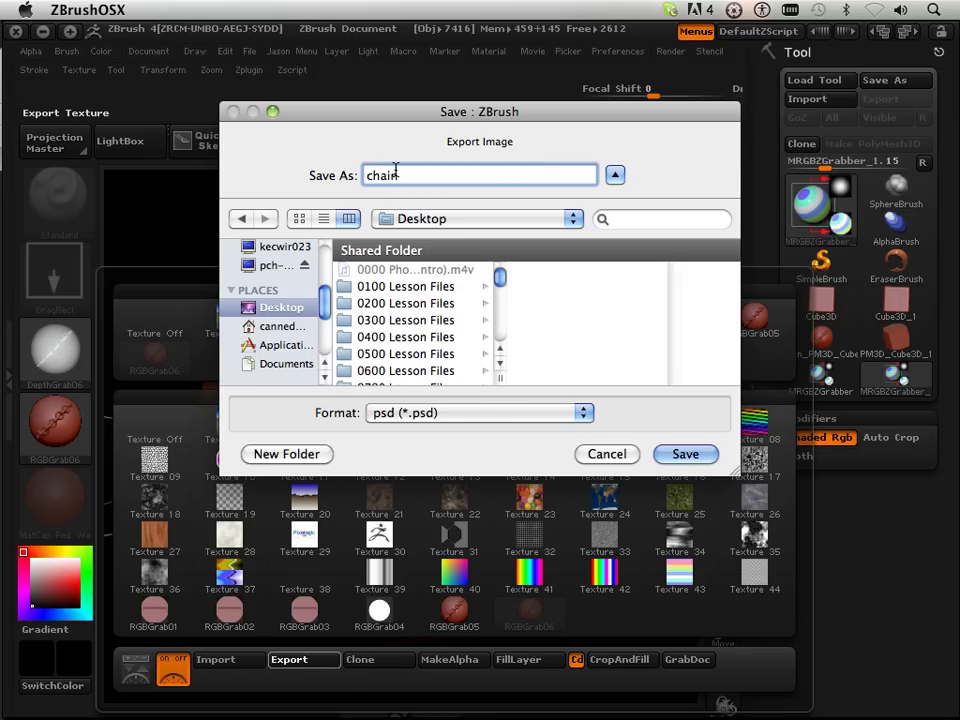
{"action": "key", "text": "Return"}
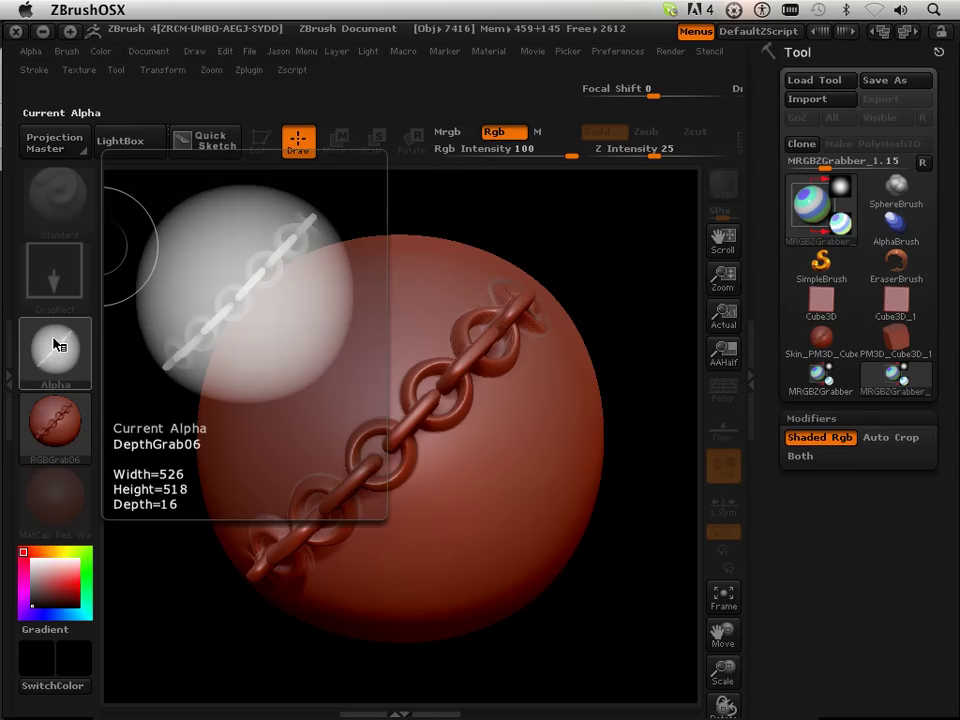
Set the brush alpha to the chain BrushAlpha and turn the brush texture off
{"action": "left_click", "coordinate": [60, 350]}
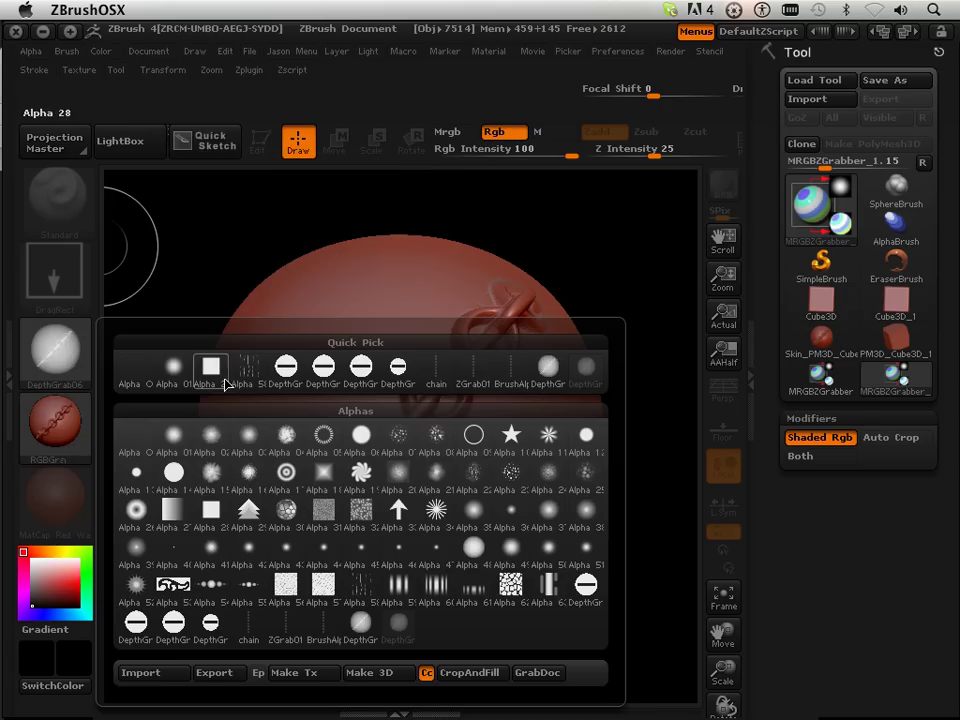
{"action": "mouse_move", "coordinate": [520, 375]}
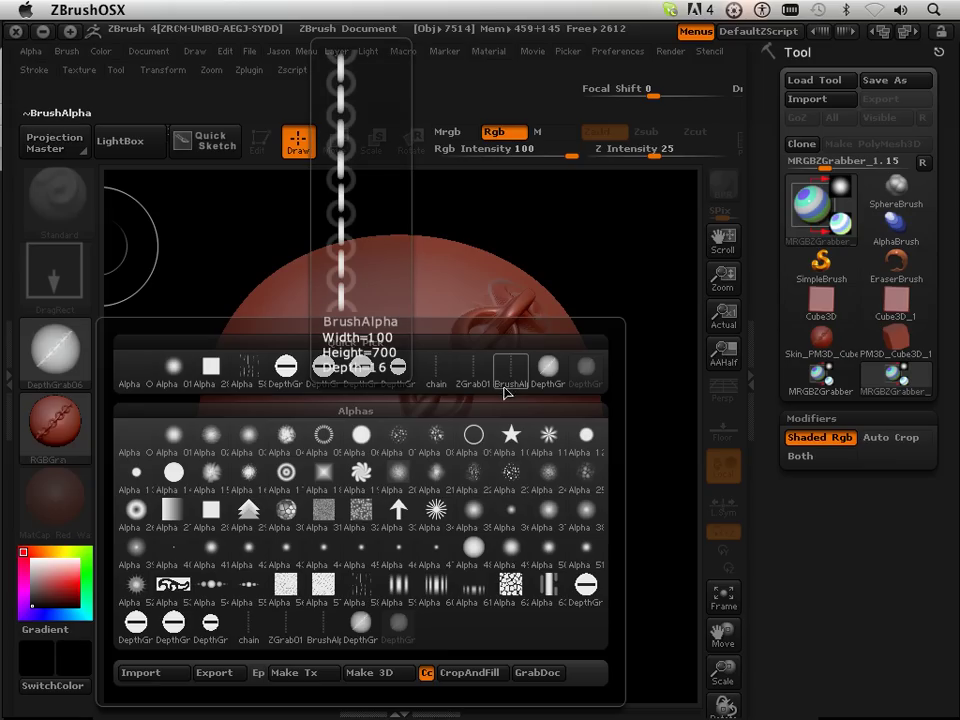
{"action": "left_click", "coordinate": [507, 380]}
{"action": "left_click", "coordinate": [55, 415]}
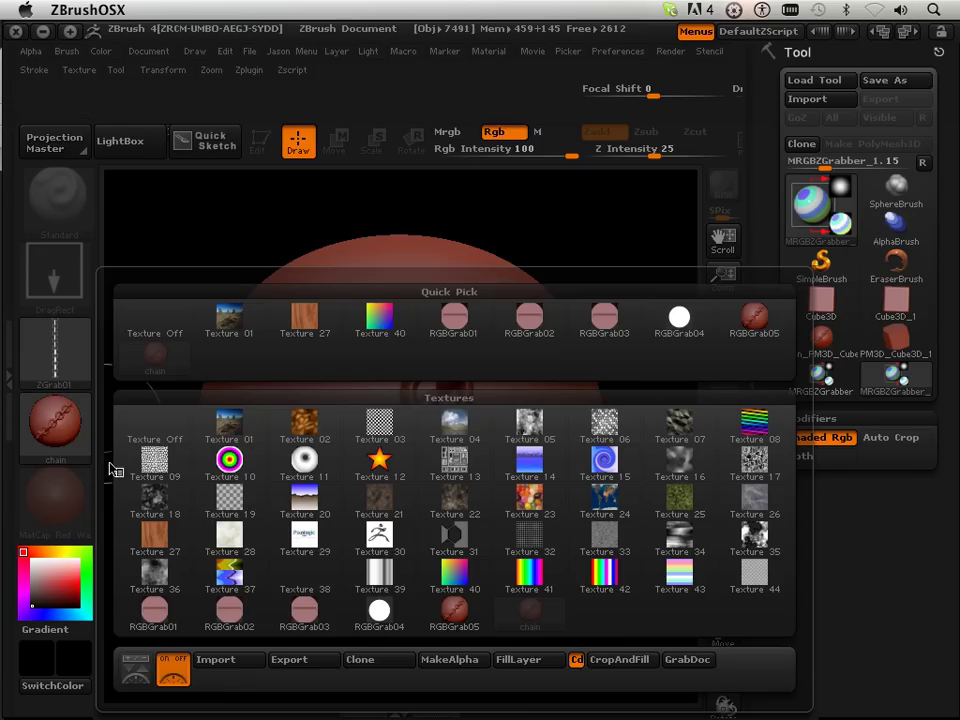
{"action": "left_click", "coordinate": [154, 424]}
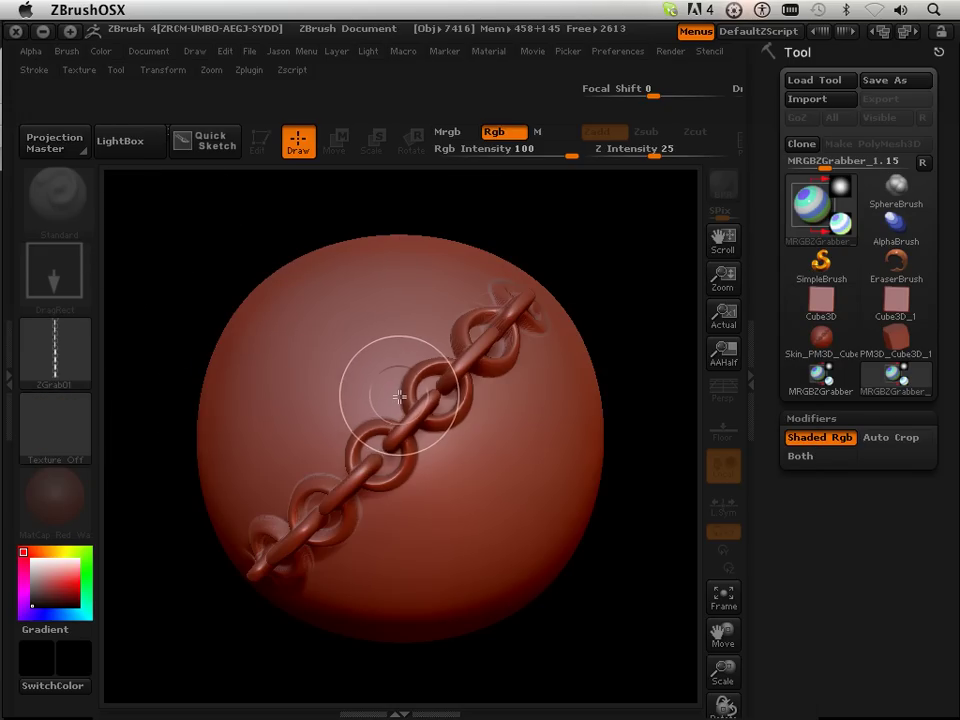
Load a fresh sphere model from the Jason Menu's Init ZBrush and bring up LightBox
{"action": "key", "text": "space"}
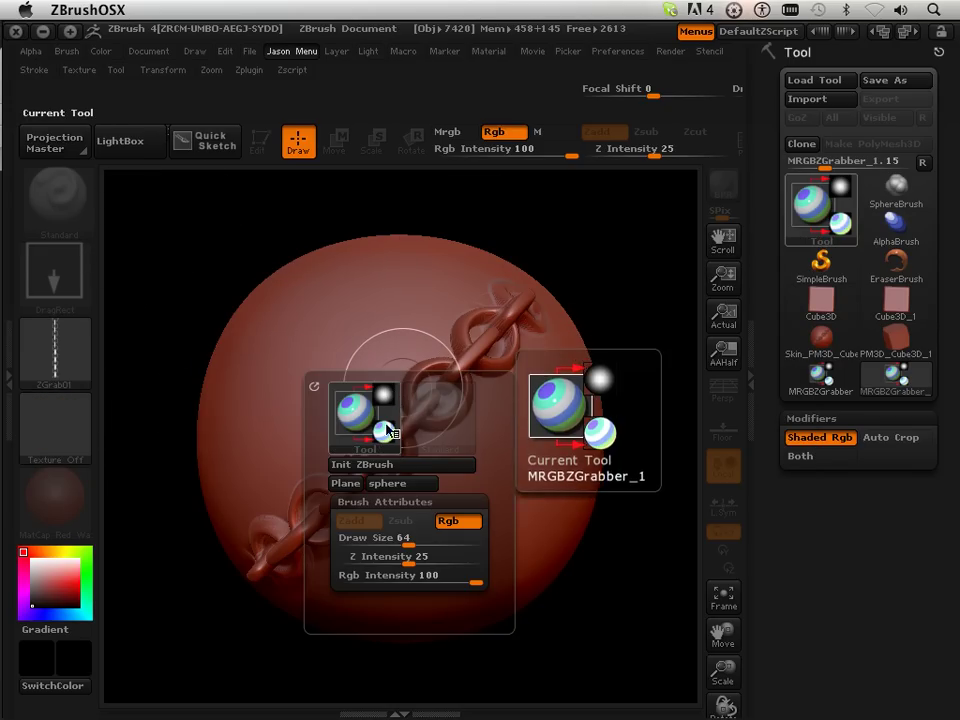
{"action": "left_click", "coordinate": [386, 484]}
{"action": "key", "text": "comma"}
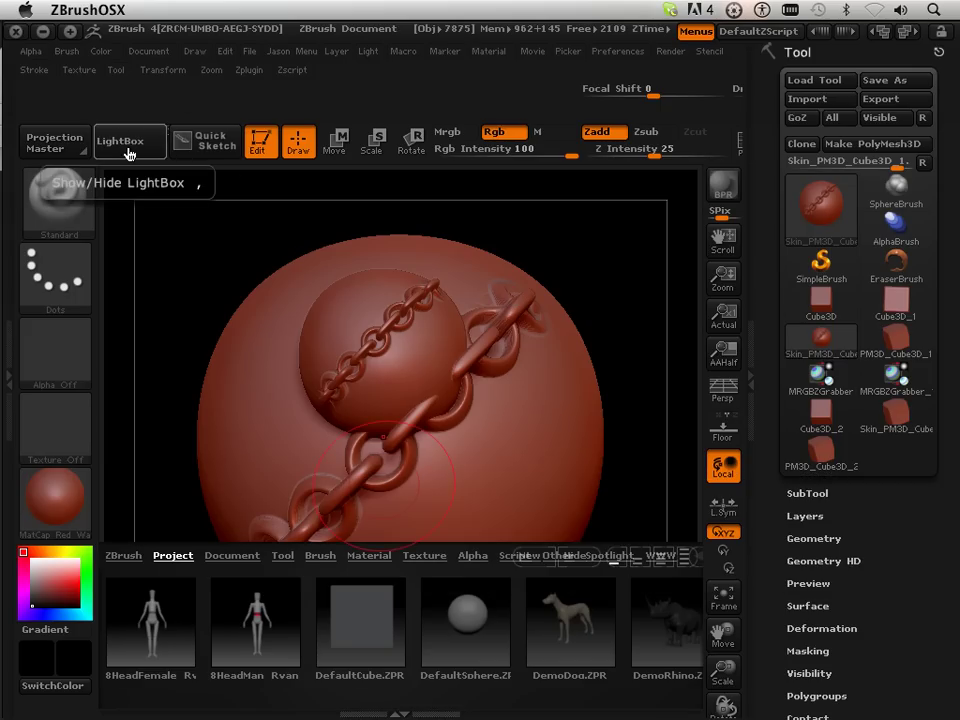
Close LightBox, enlarge the chained sphere, and clear the rest of the canvas with Layer > Clear
{"action": "left_click", "coordinate": [125, 142]}
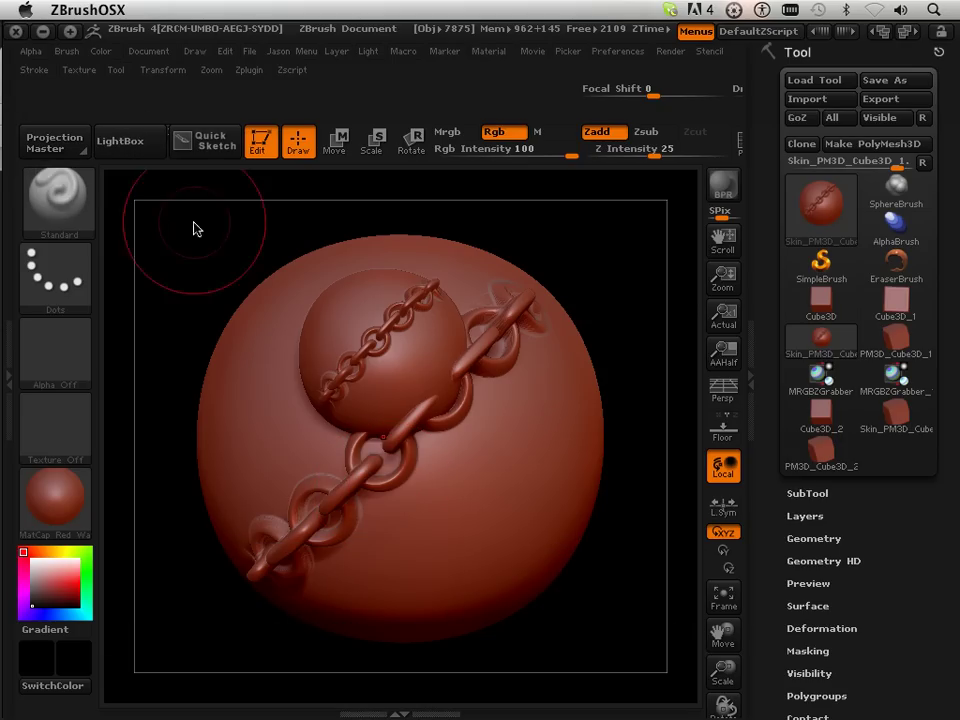
{"action": "left_click_drag", "start_coordinate": [719, 670], "coordinate": [677, 668]}
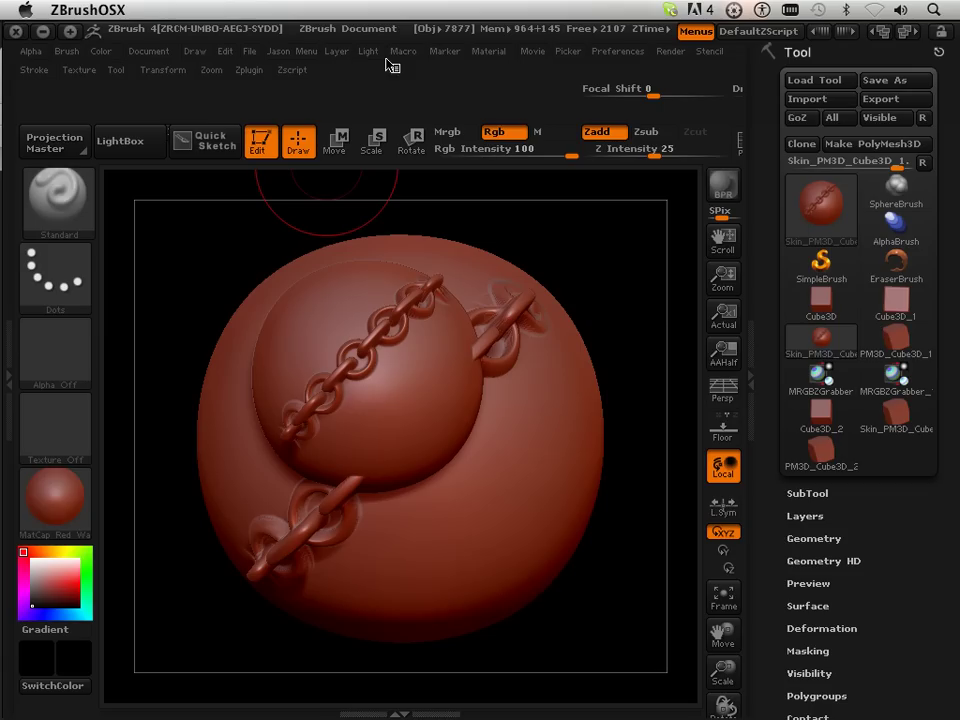
{"action": "left_click", "coordinate": [338, 55]}
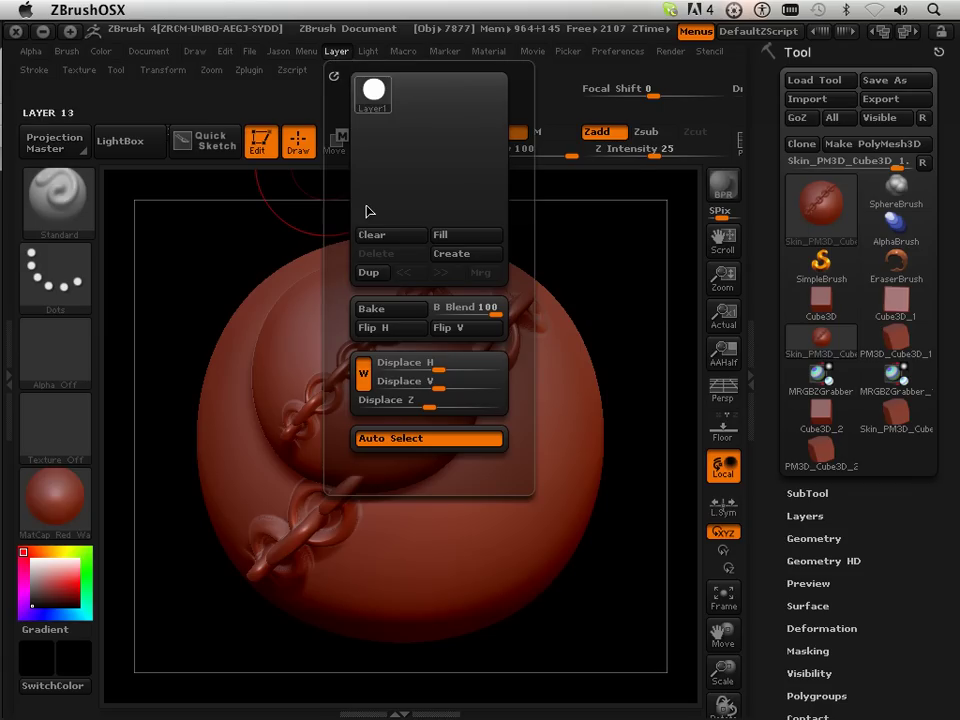
{"action": "left_click", "coordinate": [372, 235]}
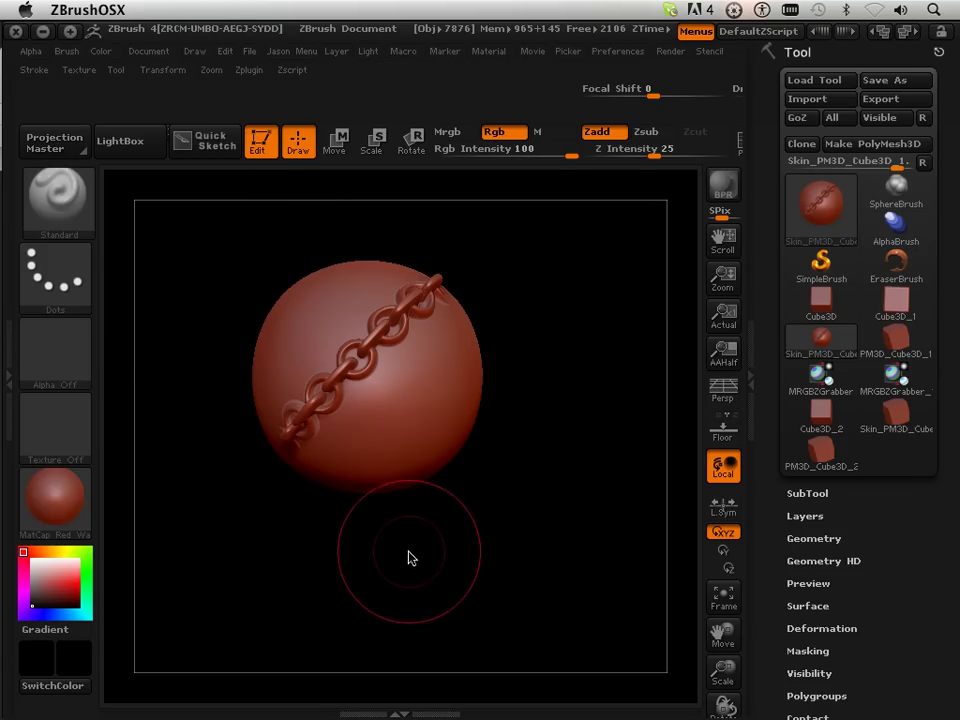
Switch the brush alpha to the ZGrab01 chain
{"action": "left_click", "coordinate": [58, 353]}
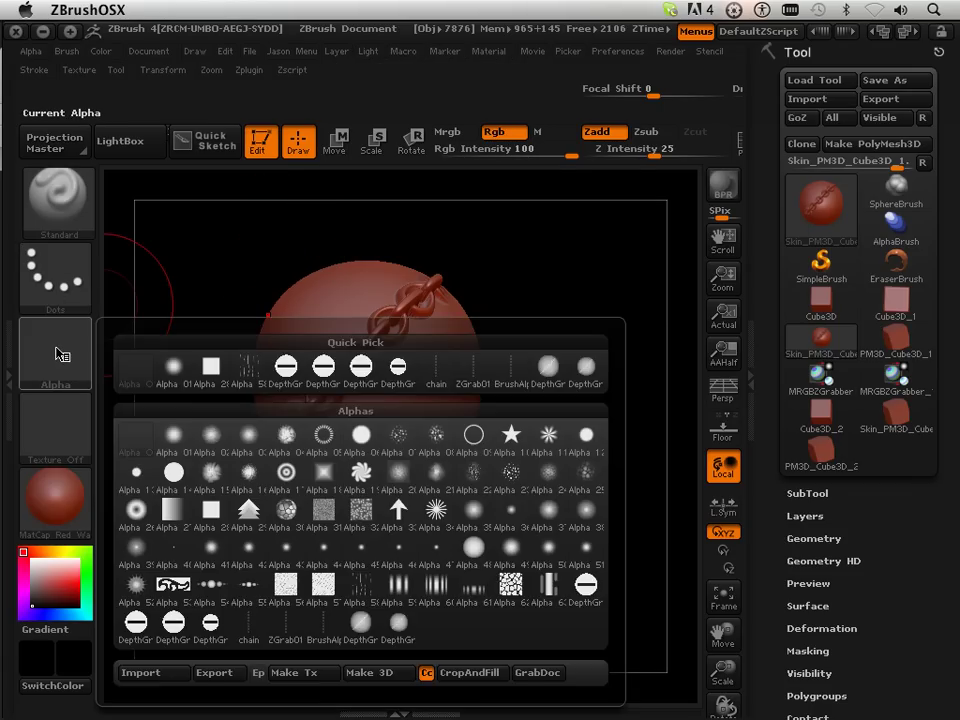
{"action": "left_click", "coordinate": [473, 372]}
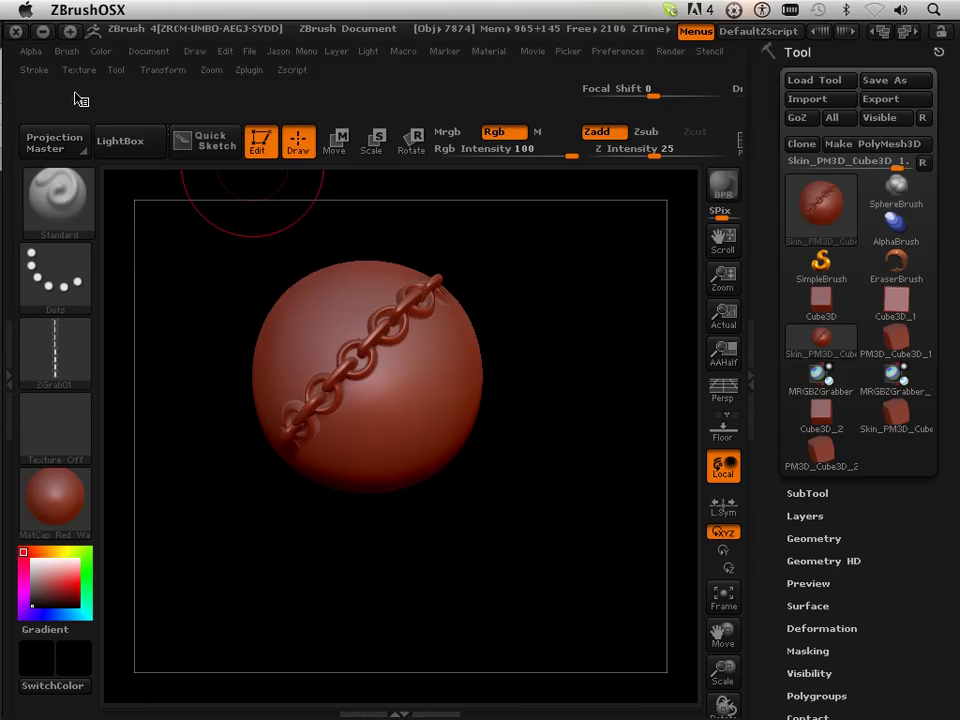
{"action": "left_click", "coordinate": [34, 71]}
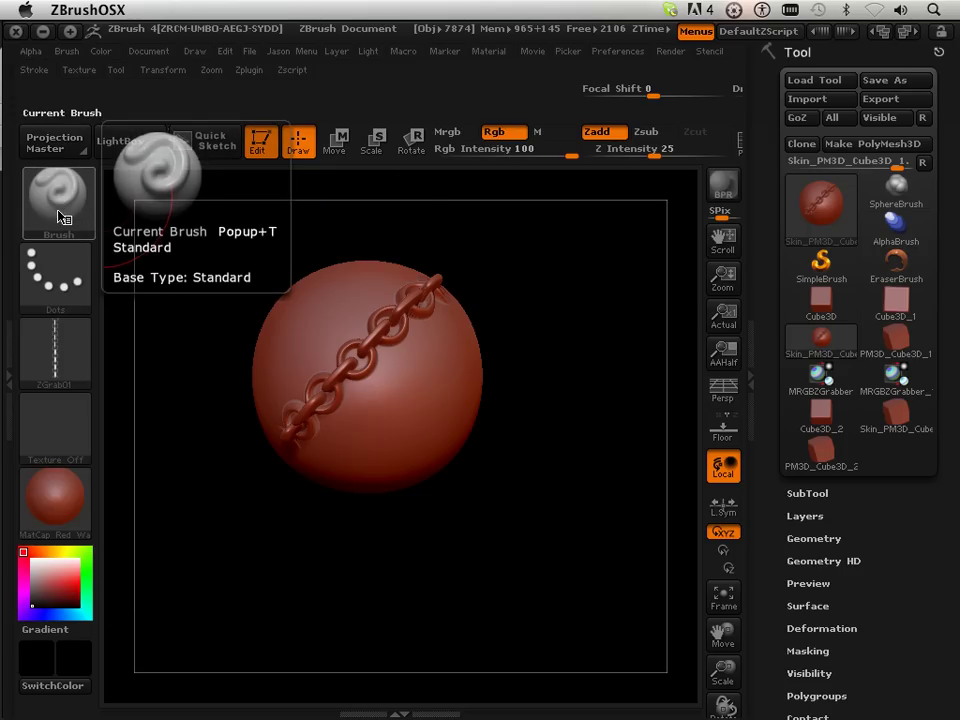
Clone the Standard brush as Standard_1 and bring up its SelectIcon file dialog
{"action": "left_click", "coordinate": [67, 53]}
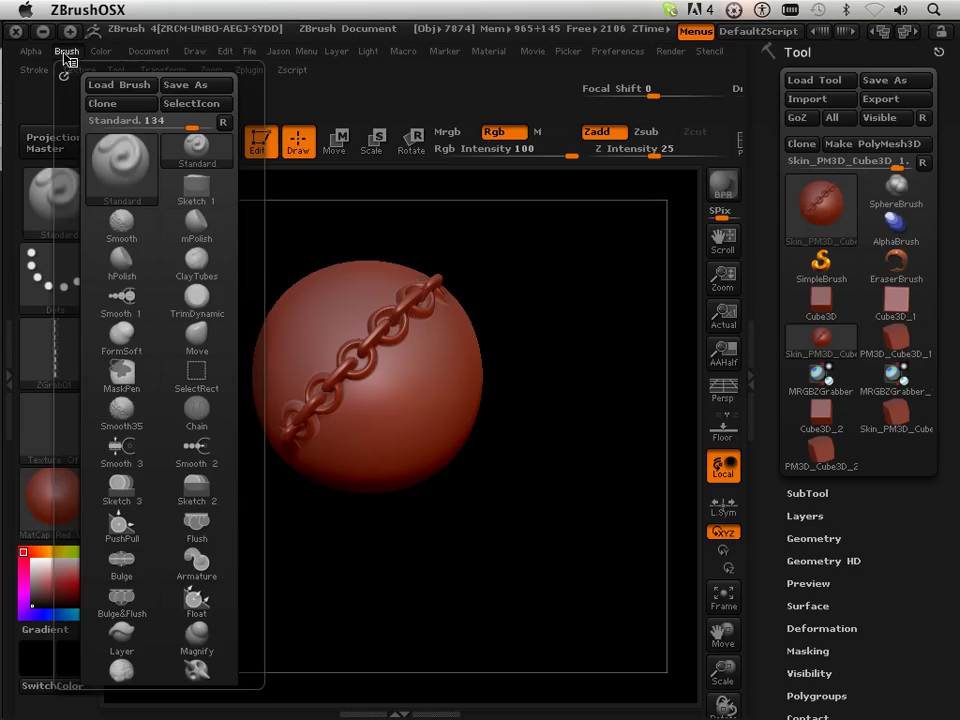
{"action": "left_click", "coordinate": [129, 106]}
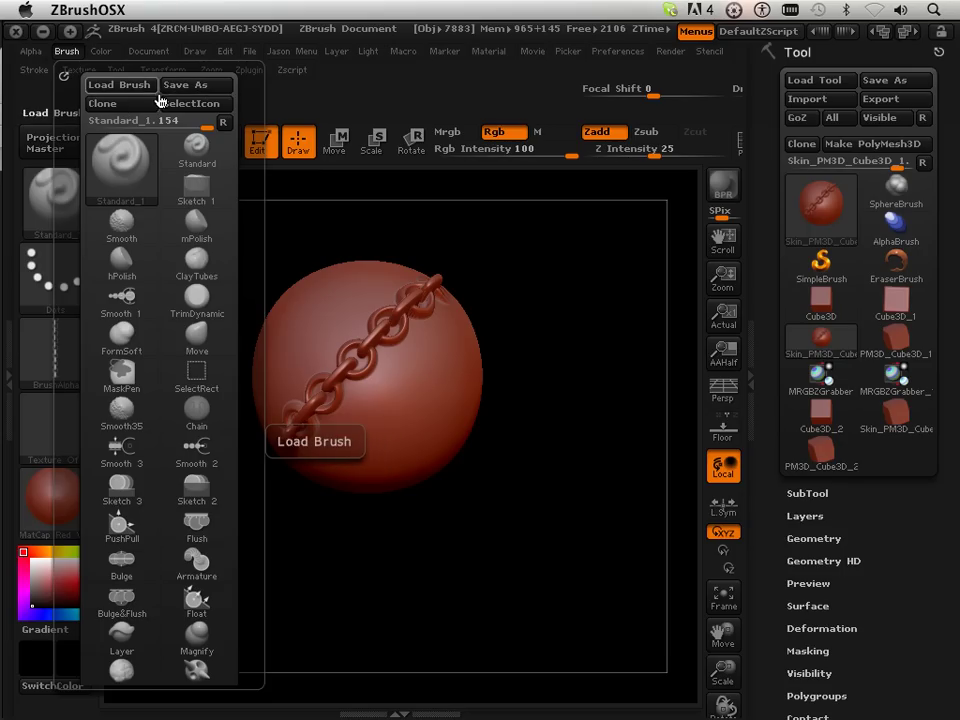
{"action": "left_click", "coordinate": [195, 106]}
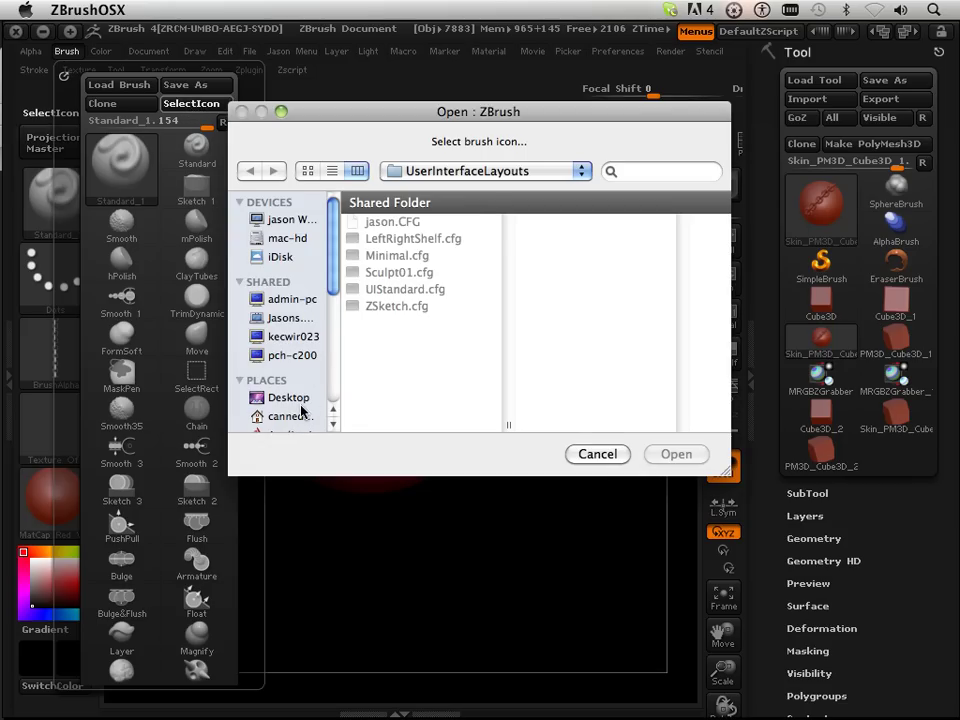
Pick chain.PSD from the Desktop as the Standard_1 brush icon
{"action": "left_click", "coordinate": [300, 399]}
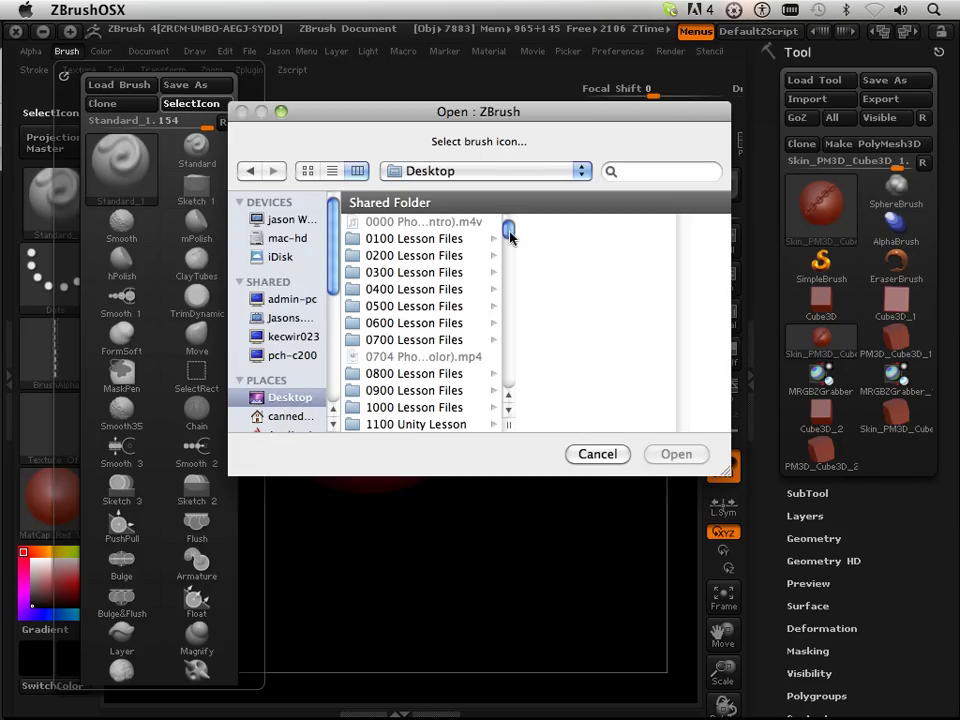
{"action": "mouse_move", "coordinate": [509, 233]}
{"action": "left_mouse_down"}
{"action": "mouse_move", "coordinate": [514, 395]}
{"action": "mouse_move", "coordinate": [509, 248]}
{"action": "left_mouse_up"}
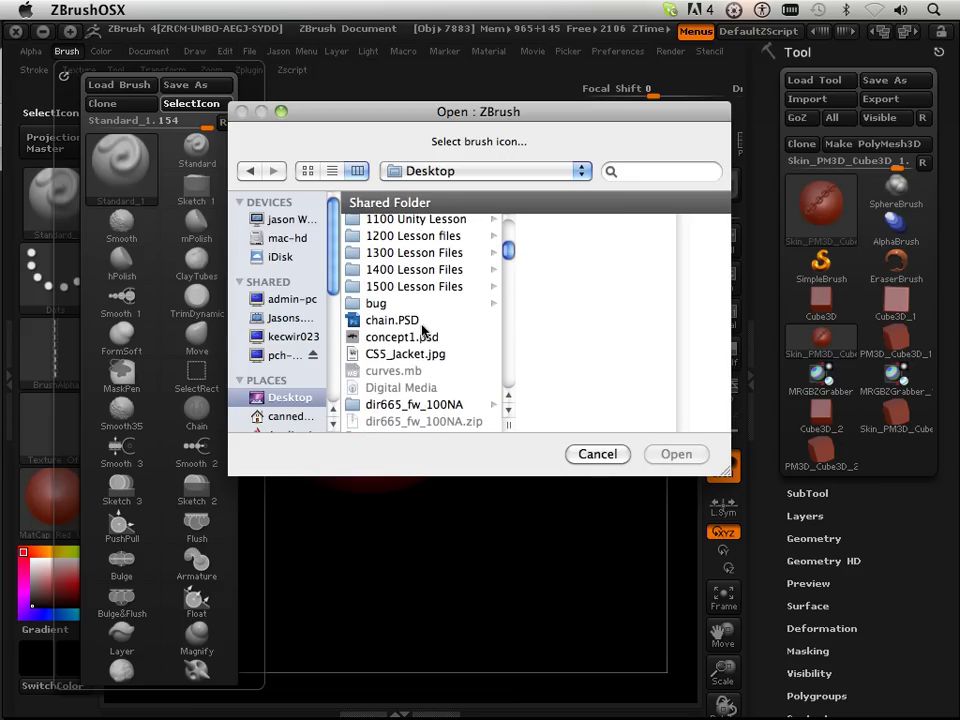
{"action": "left_click", "coordinate": [425, 324]}
{"action": "left_click", "coordinate": [676, 456]}
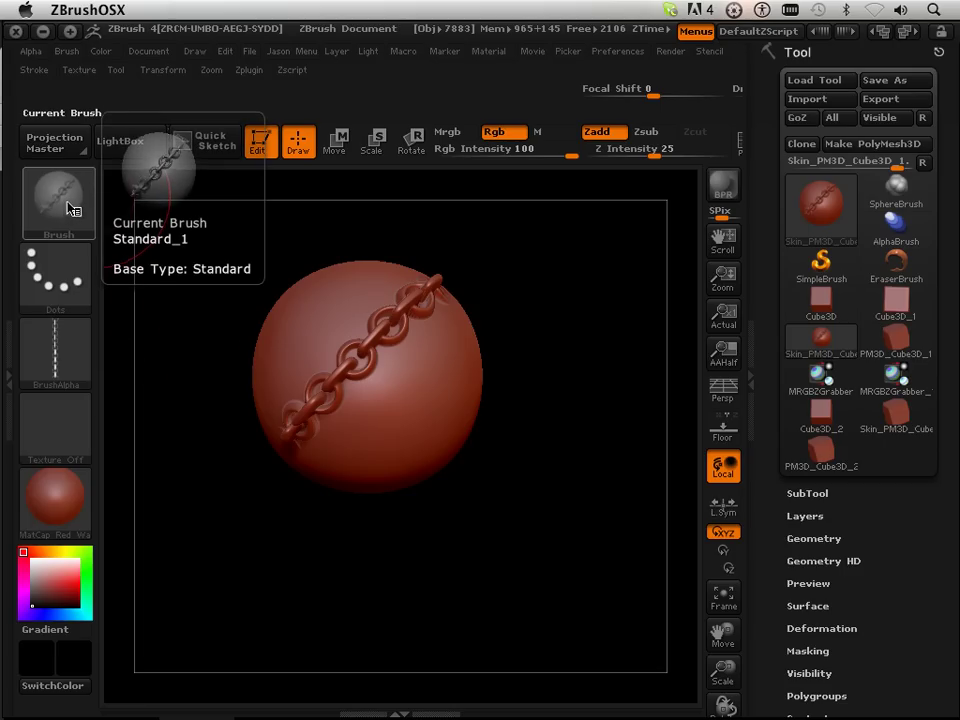
{"action": "mouse_move", "coordinate": [57, 288]}
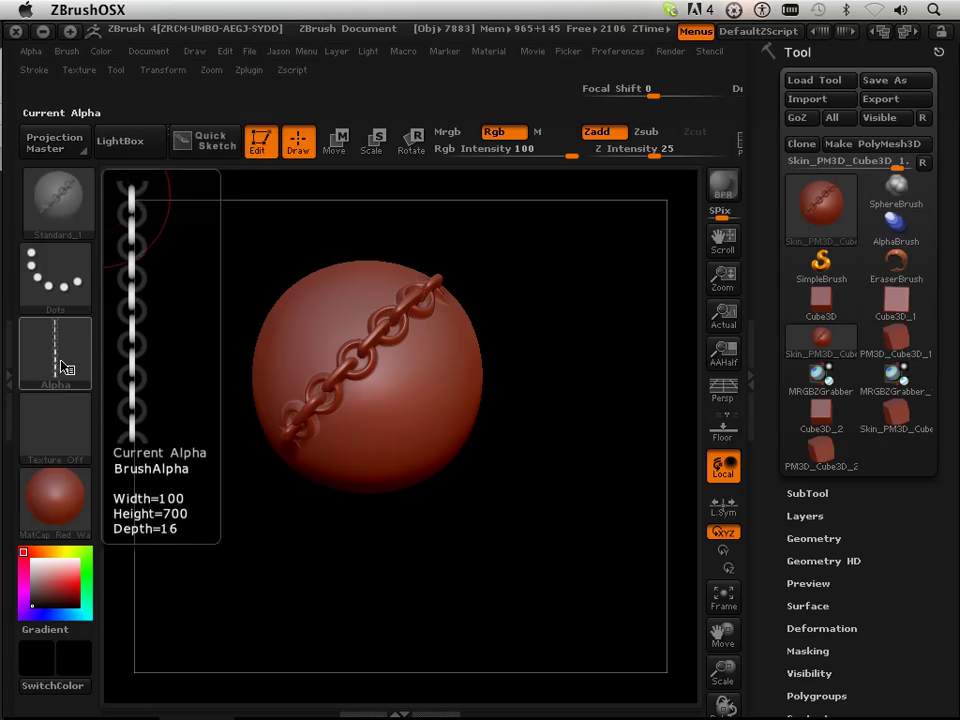
Draw chain strokes on the sphere and turn off Rgb so the brush only sculpts
{"action": "left_click_drag", "start_coordinate": [560, 441], "coordinate": [508, 394]}
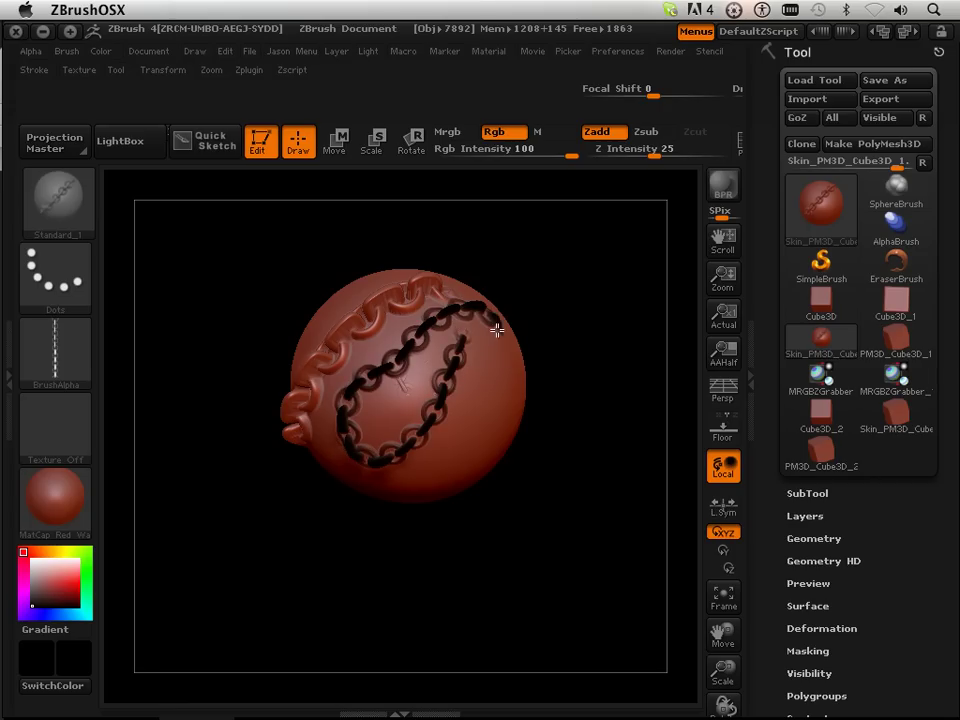
{"action": "left_click_drag", "start_coordinate": [480, 495], "coordinate": [530, 380]}
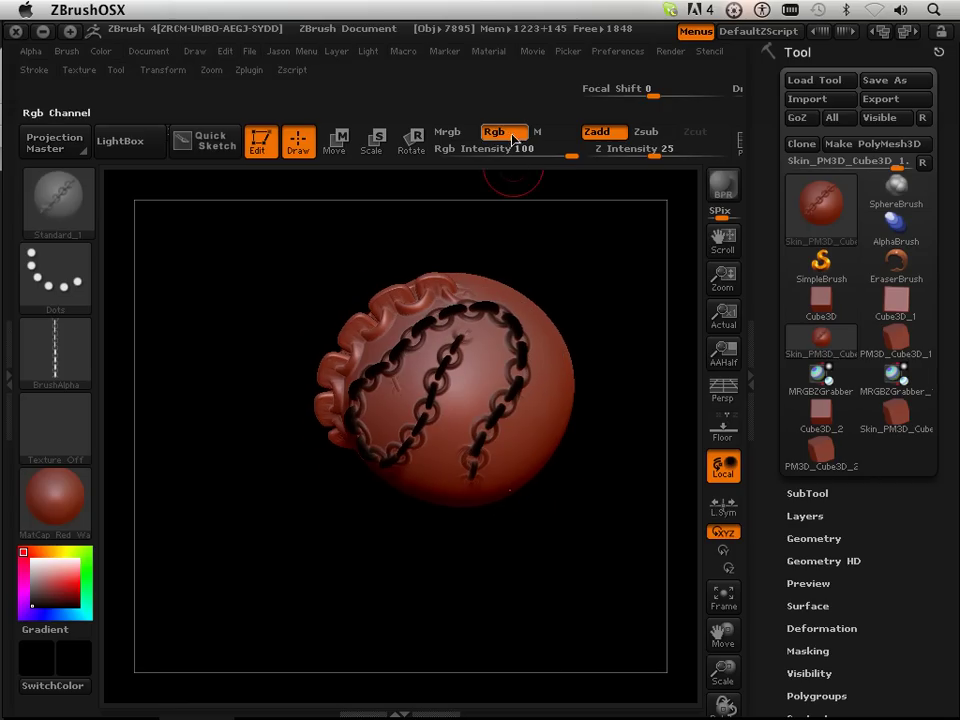
{"action": "left_click", "coordinate": [508, 136]}
{"action": "left_click_drag", "start_coordinate": [604, 448], "coordinate": [564, 463]}
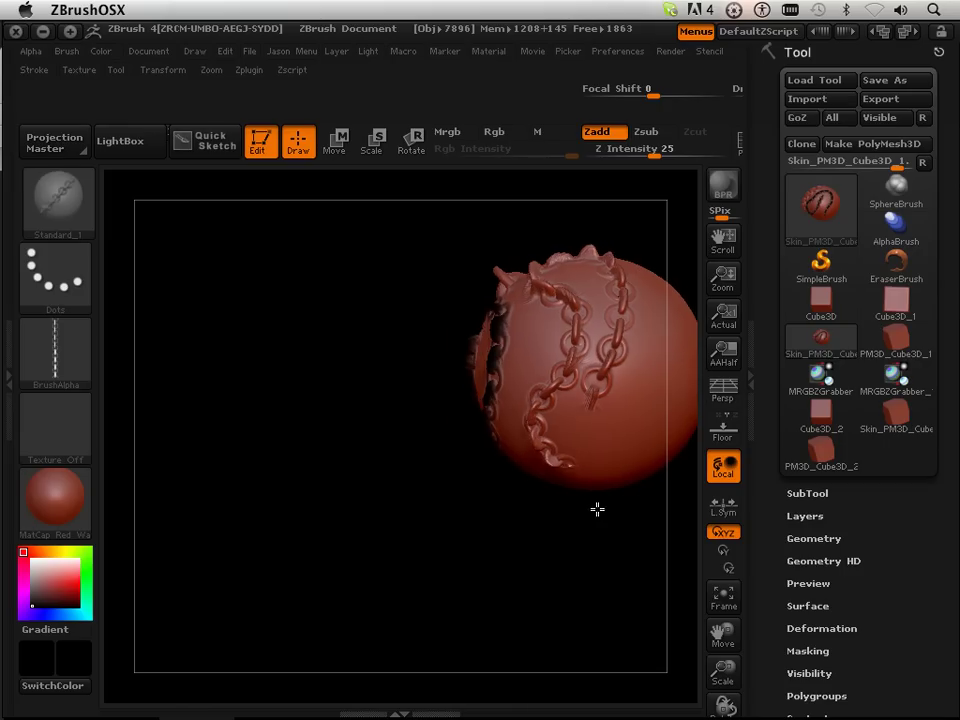
Draw two chain strands across the sphere, adjusting Z Intensity down to 17
{"action": "left_click_drag", "start_coordinate": [723, 633], "coordinate": [522, 560]}
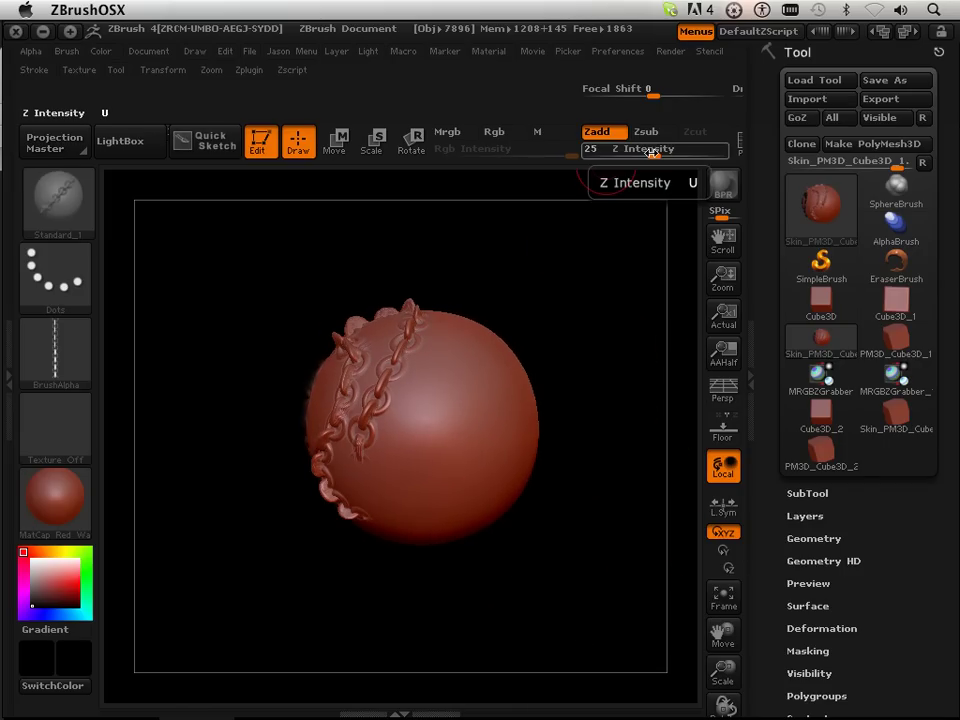
{"action": "left_click_drag", "start_coordinate": [651, 153], "coordinate": [662, 151]}
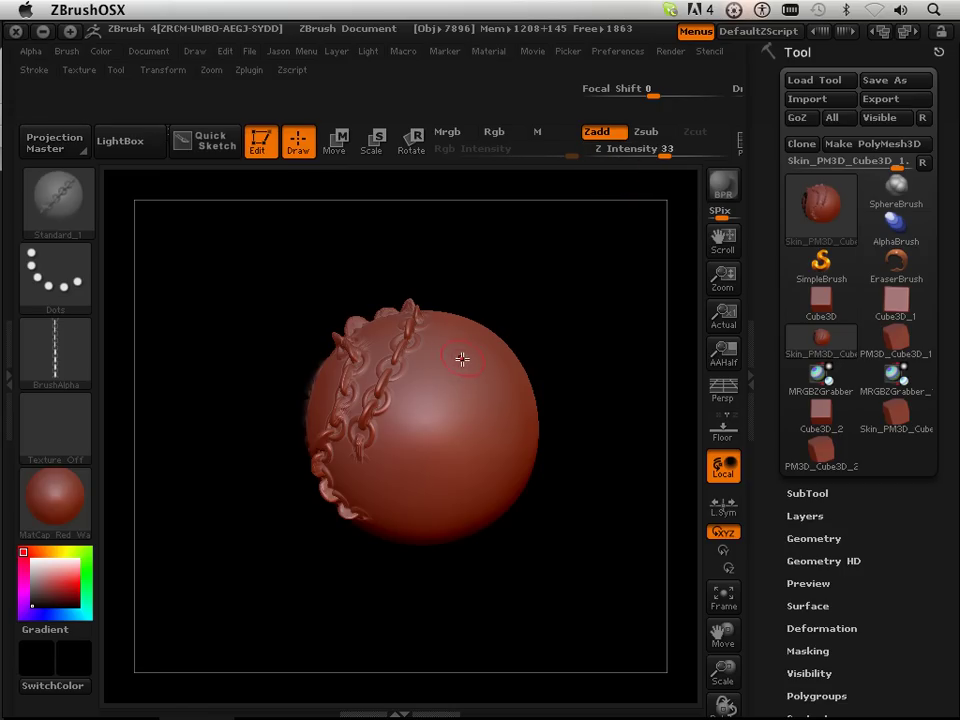
{"action": "left_click_drag", "start_coordinate": [445, 412], "coordinate": [411, 469]}
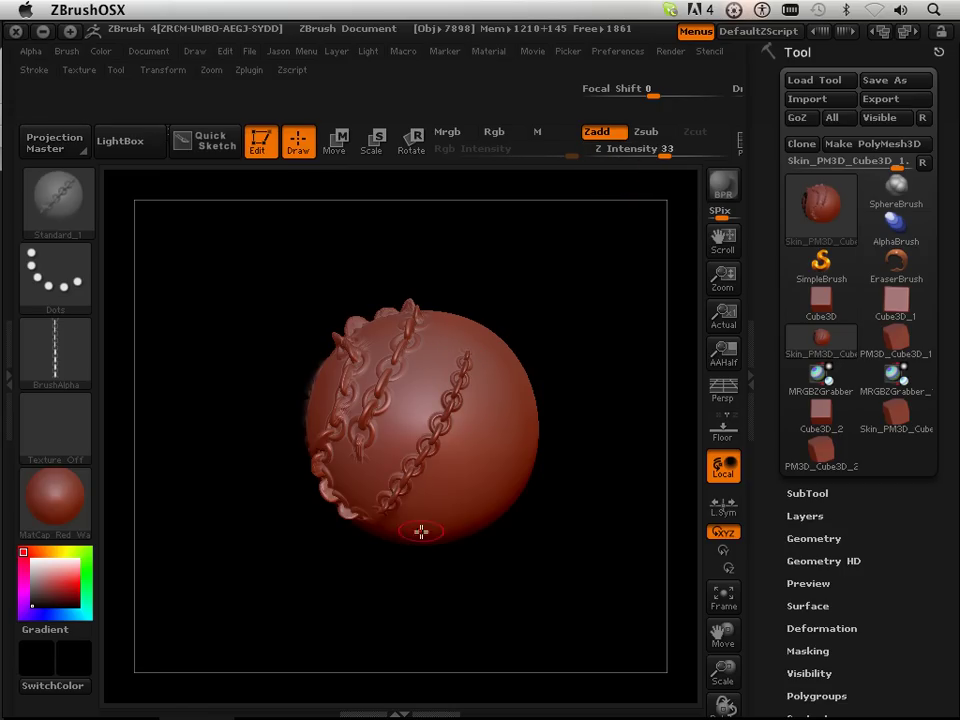
{"action": "left_click_drag", "start_coordinate": [421, 531], "coordinate": [444, 447]}
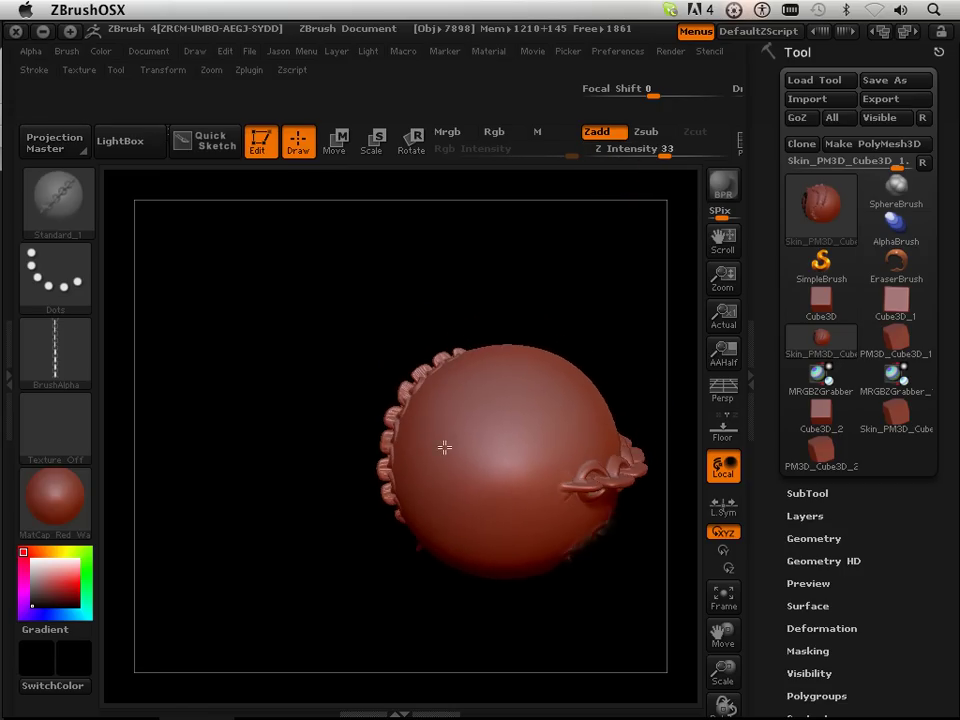
{"action": "left_click_drag", "start_coordinate": [655, 150], "coordinate": [645, 158]}
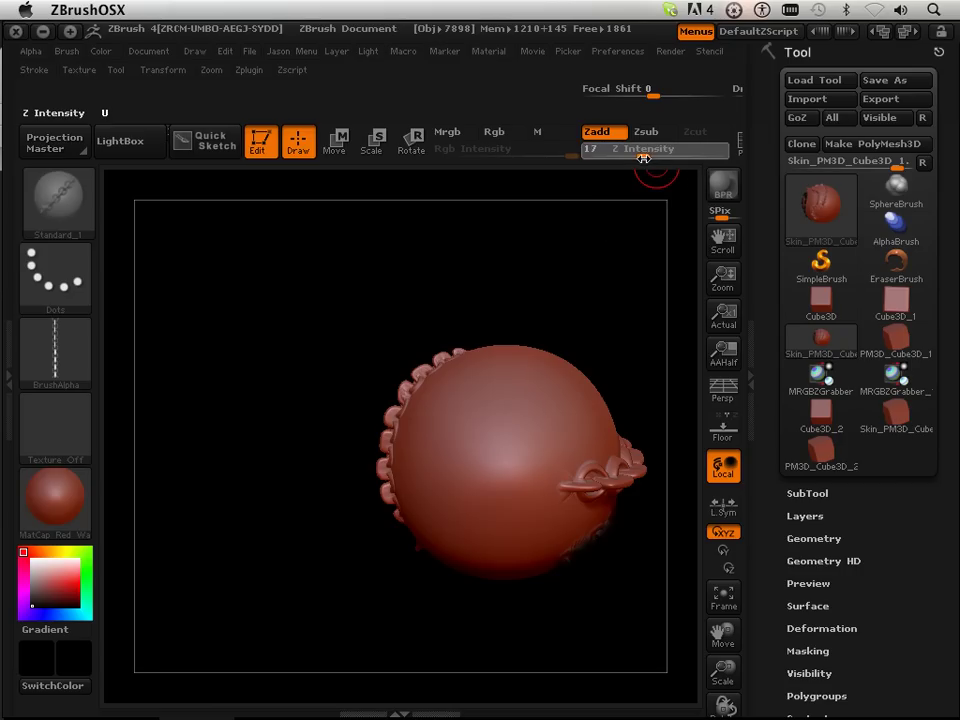
{"action": "left_click_drag", "start_coordinate": [490, 420], "coordinate": [468, 468]}
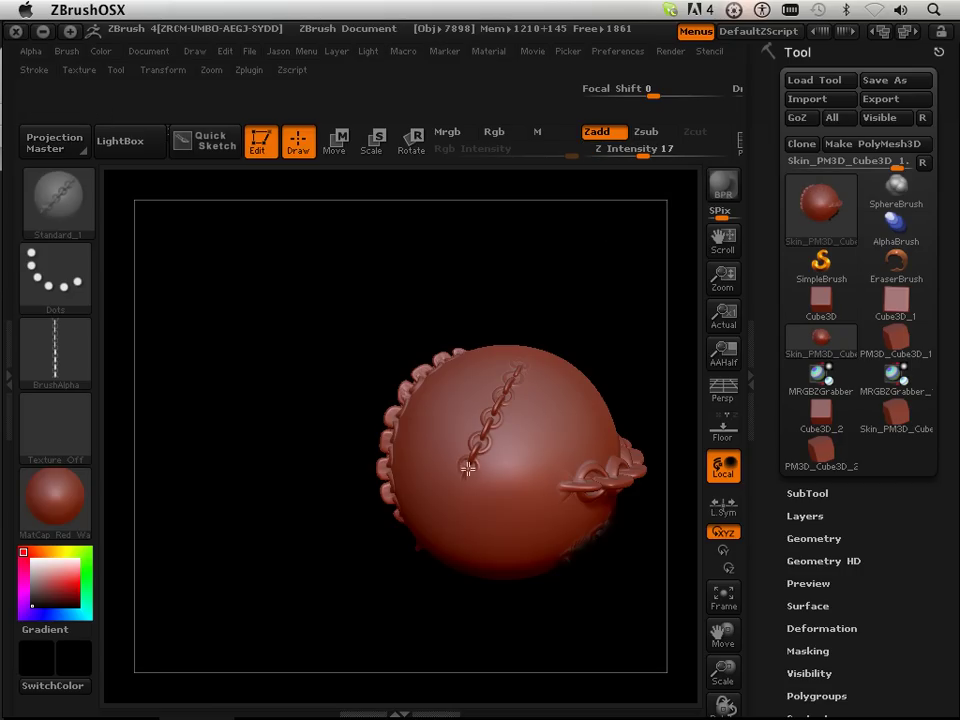
{"action": "mouse_move", "coordinate": [410, 595]}
{"action": "left_mouse_down"}
{"action": "mouse_move", "coordinate": [339, 581]}
{"action": "mouse_move", "coordinate": [300, 516]}
{"action": "mouse_move", "coordinate": [364, 555]}
{"action": "mouse_move", "coordinate": [377, 652]}
{"action": "mouse_move", "coordinate": [444, 572]}
{"action": "mouse_move", "coordinate": [476, 405]}
{"action": "mouse_move", "coordinate": [498, 351]}
{"action": "left_mouse_up"}
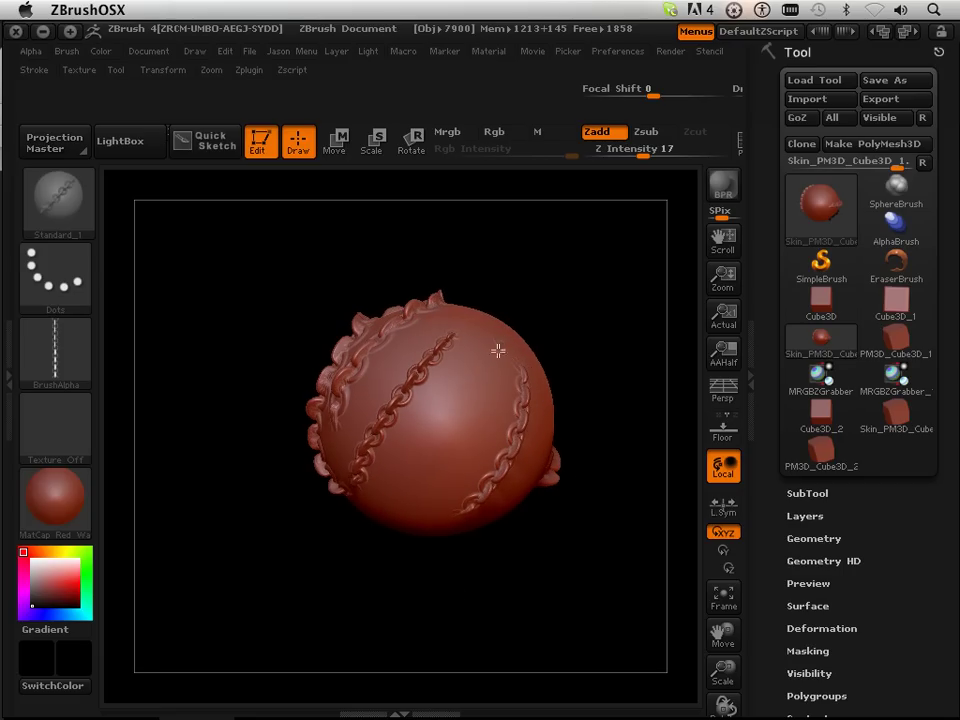
{"action": "left_click_drag", "start_coordinate": [353, 561], "coordinate": [373, 609]}
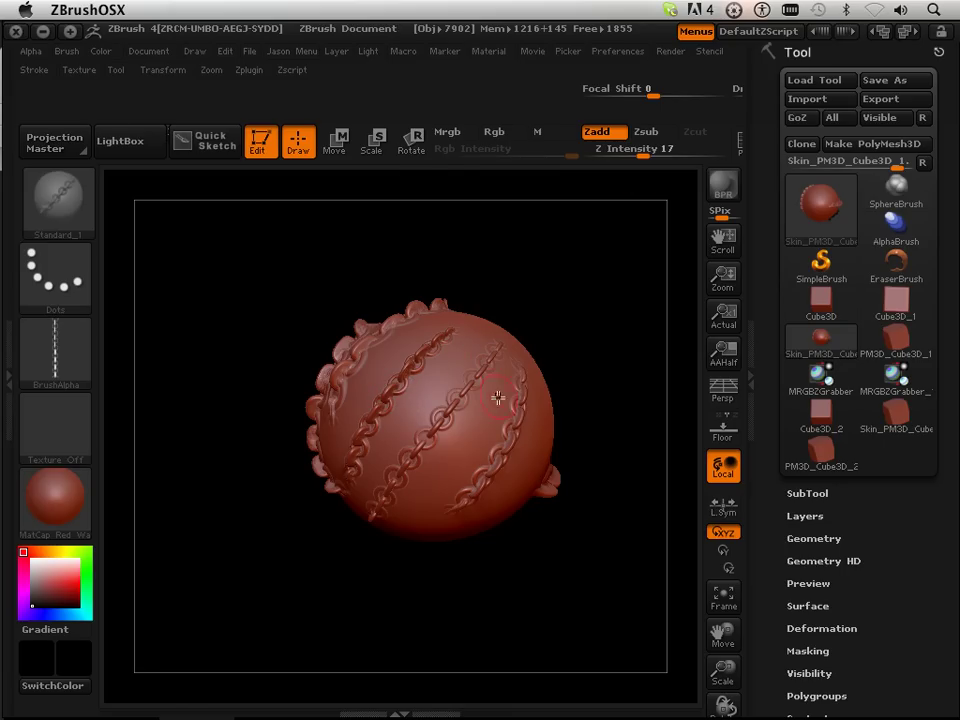
Raise Z Intensity to 20, add a vertical chain strand, and start Brush > Save As
{"action": "left_click_drag", "start_coordinate": [574, 448], "coordinate": [572, 321]}
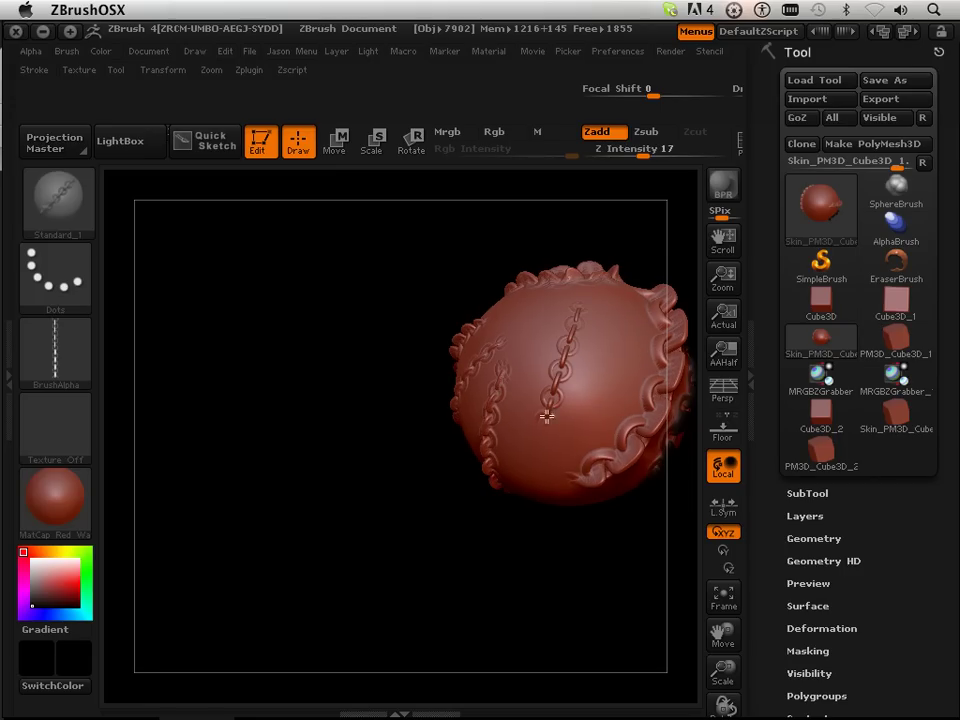
{"action": "left_click_drag", "start_coordinate": [643, 154], "coordinate": [650, 154]}
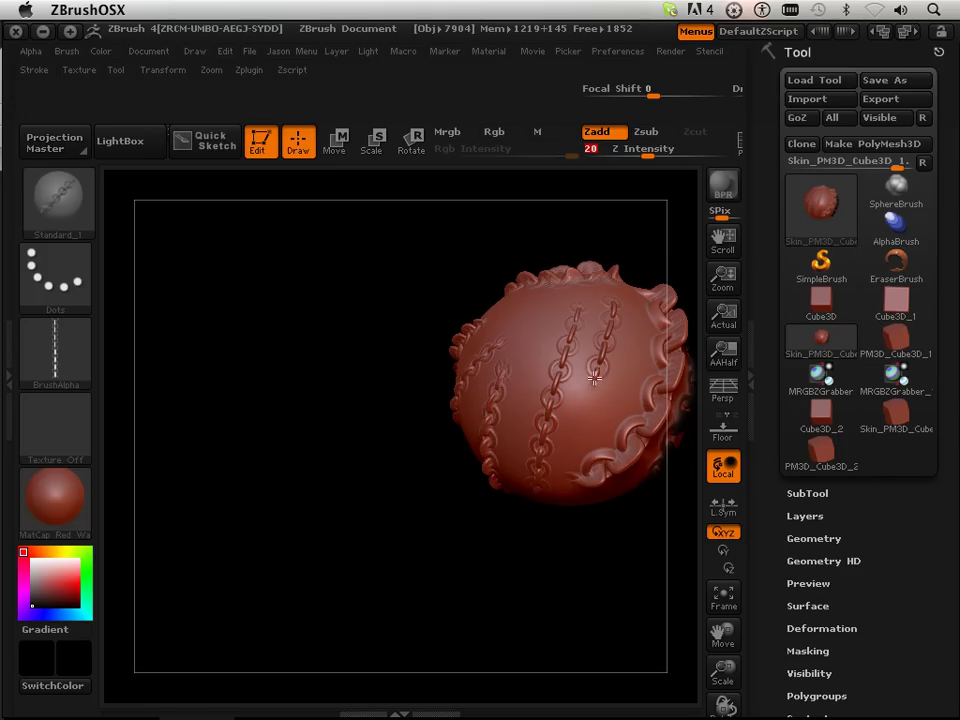
{"action": "left_click_drag", "start_coordinate": [430, 372], "coordinate": [568, 305]}
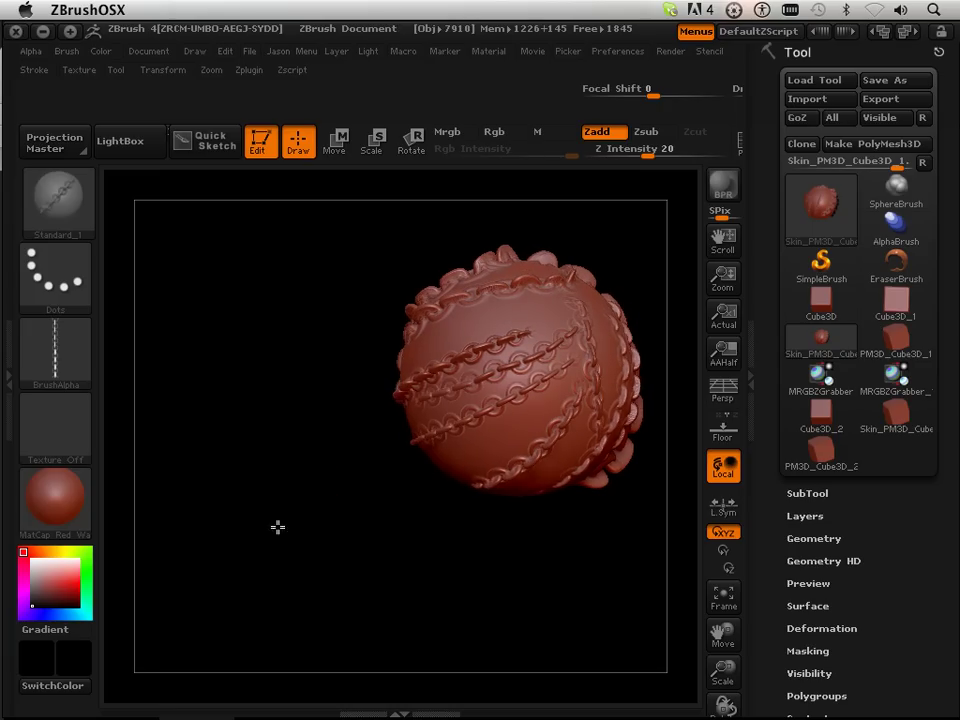
{"action": "left_click_drag", "start_coordinate": [279, 525], "coordinate": [510, 378]}
{"action": "mouse_move", "coordinate": [507, 325]}
{"action": "left_mouse_down"}
{"action": "mouse_move", "coordinate": [501, 372]}
{"action": "mouse_move", "coordinate": [514, 428]}
{"action": "left_mouse_up"}
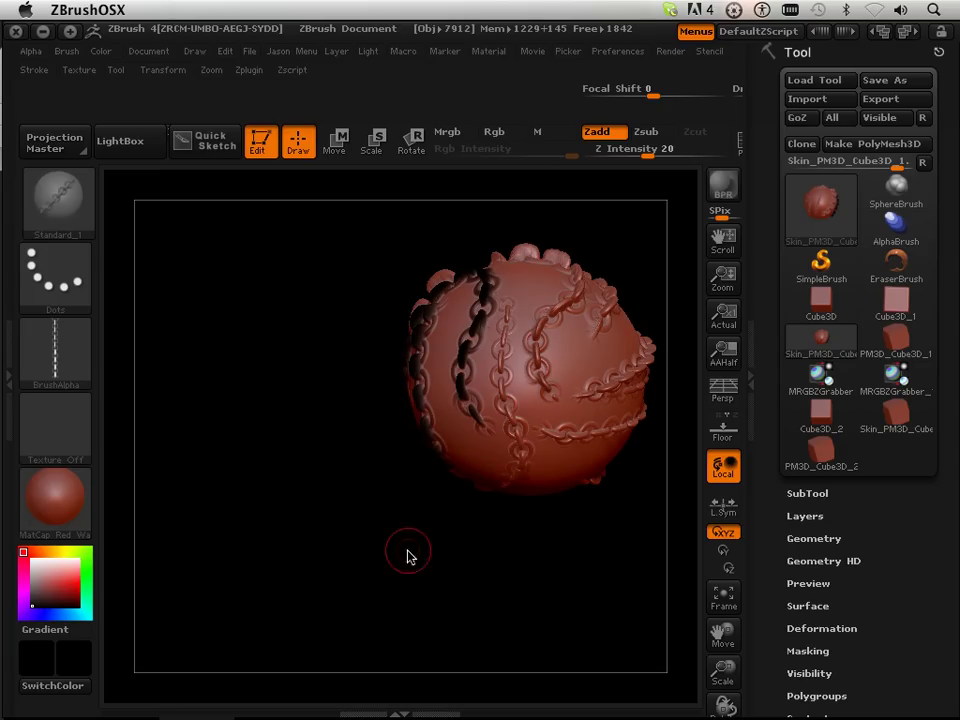
{"action": "left_click_drag", "start_coordinate": [408, 556], "coordinate": [477, 455]}
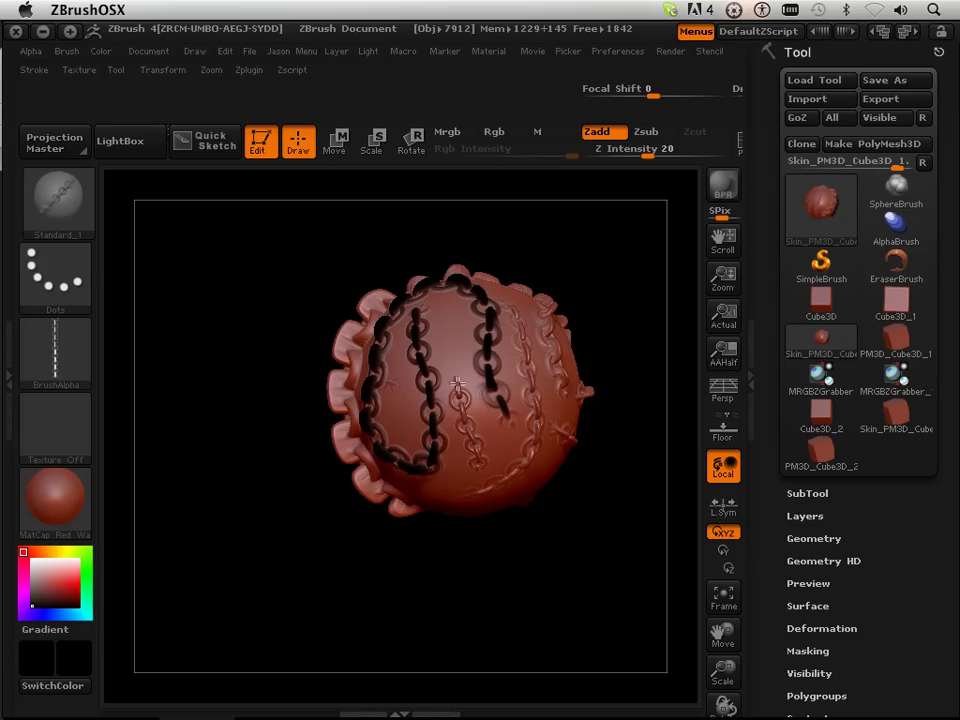
{"action": "mouse_move", "coordinate": [409, 470]}
{"action": "left_mouse_down"}
{"action": "mouse_move", "coordinate": [365, 460]}
{"action": "mouse_move", "coordinate": [428, 554]}
{"action": "left_mouse_up"}
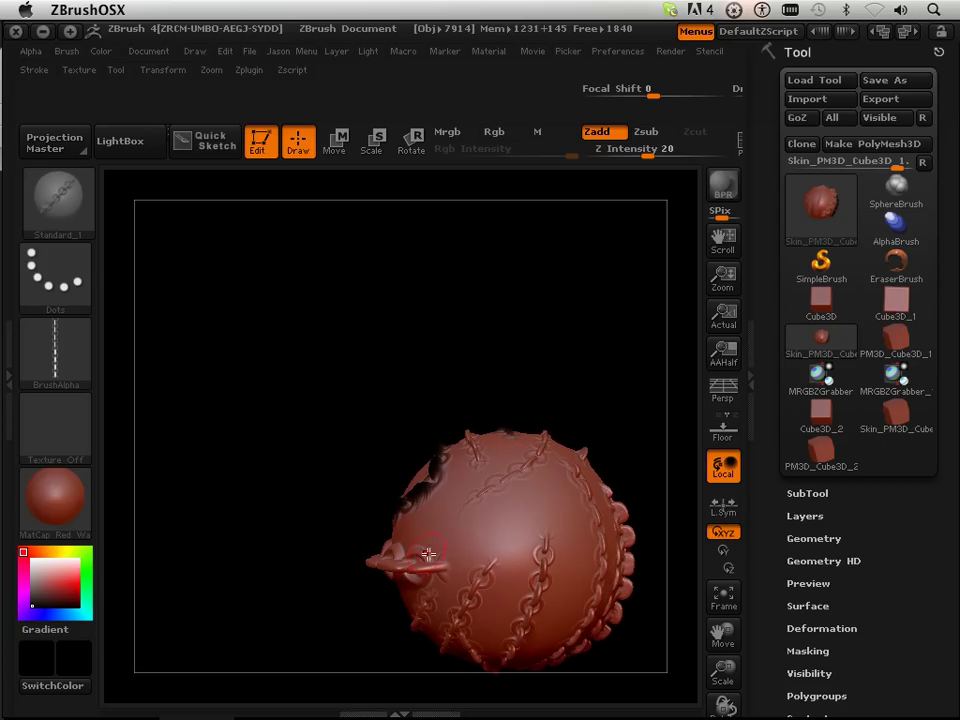
{"action": "mouse_move", "coordinate": [506, 311]}
{"action": "left_mouse_down"}
{"action": "mouse_move", "coordinate": [386, 495]}
{"action": "mouse_move", "coordinate": [452, 258]}
{"action": "mouse_move", "coordinate": [416, 392]}
{"action": "left_mouse_up"}
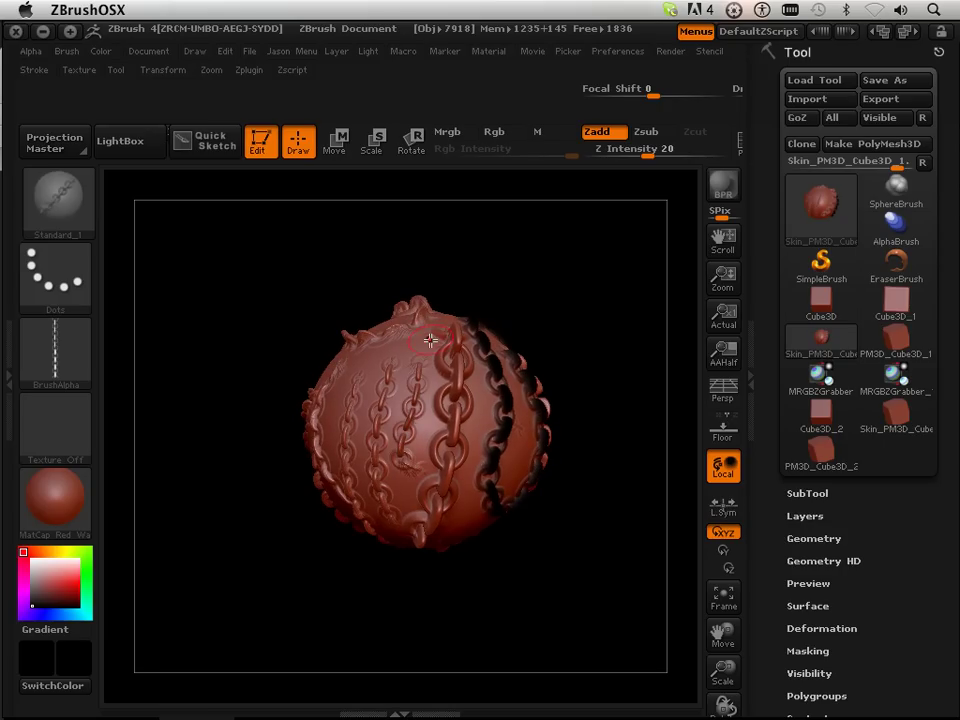
{"action": "left_click", "coordinate": [64, 53]}
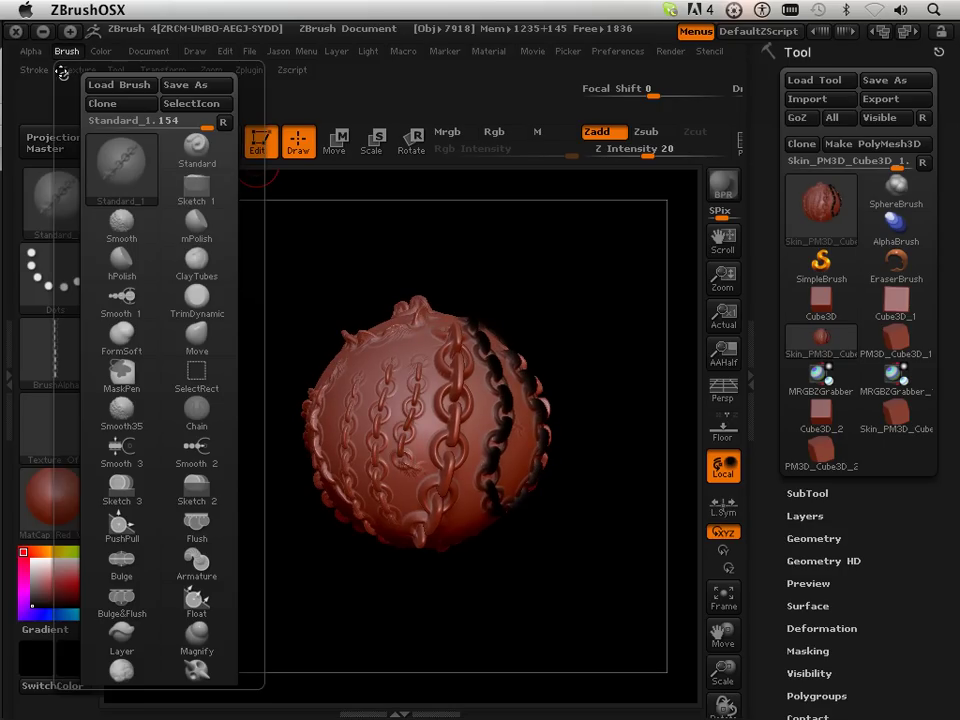
{"action": "left_click", "coordinate": [187, 87]}
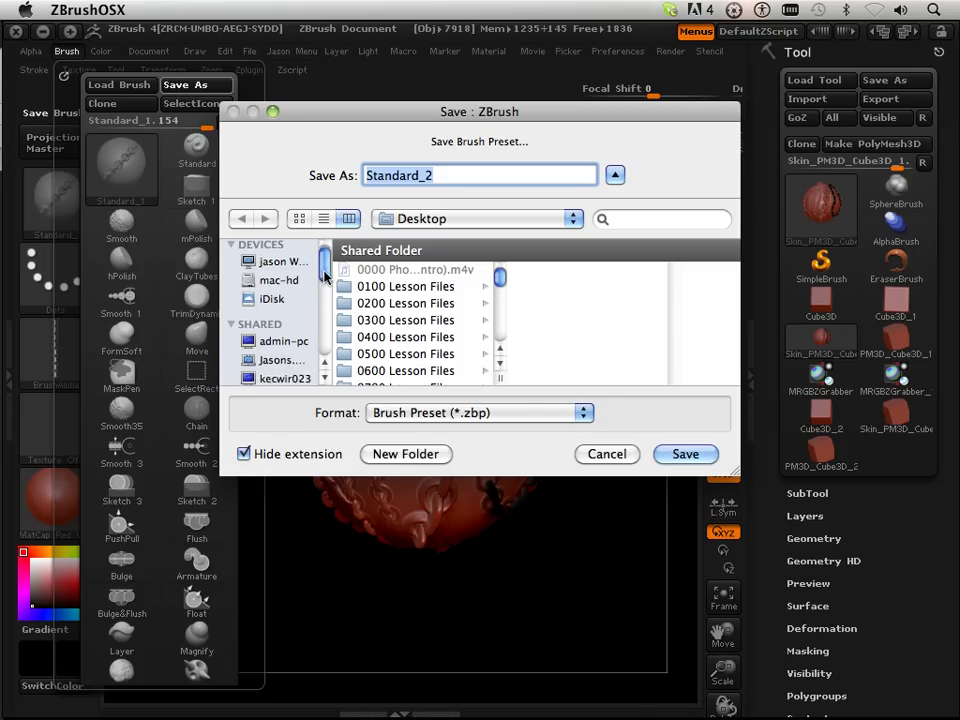
Browse to Applications/ZBrushOSX 4.0/ZStartup/BrushPresets in the save dialog
{"action": "left_click_drag", "start_coordinate": [324, 272], "coordinate": [321, 333]}
{"action": "left_click", "coordinate": [286, 300]}
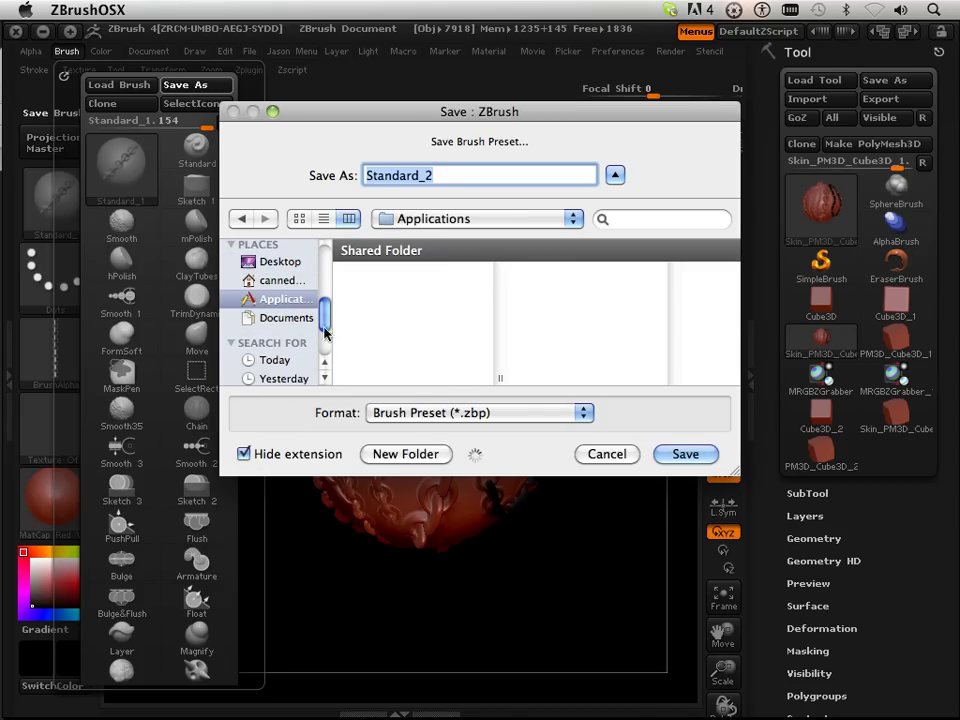
{"action": "left_click_drag", "start_coordinate": [500, 276], "coordinate": [499, 328]}
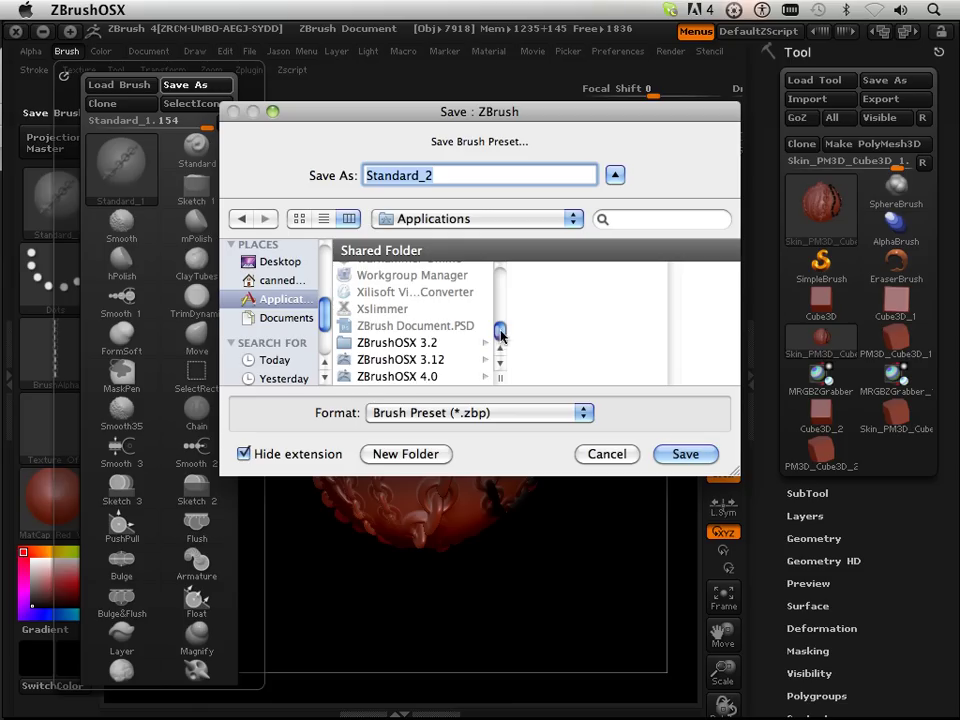
{"action": "left_click", "coordinate": [429, 378]}
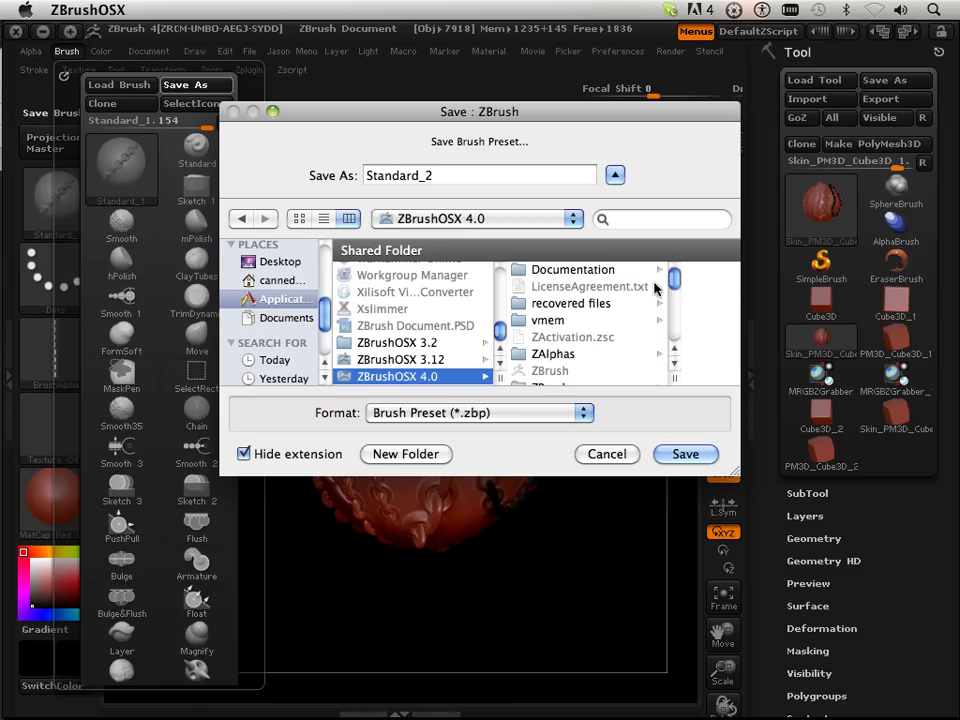
{"action": "left_click_drag", "start_coordinate": [675, 274], "coordinate": [672, 303]}
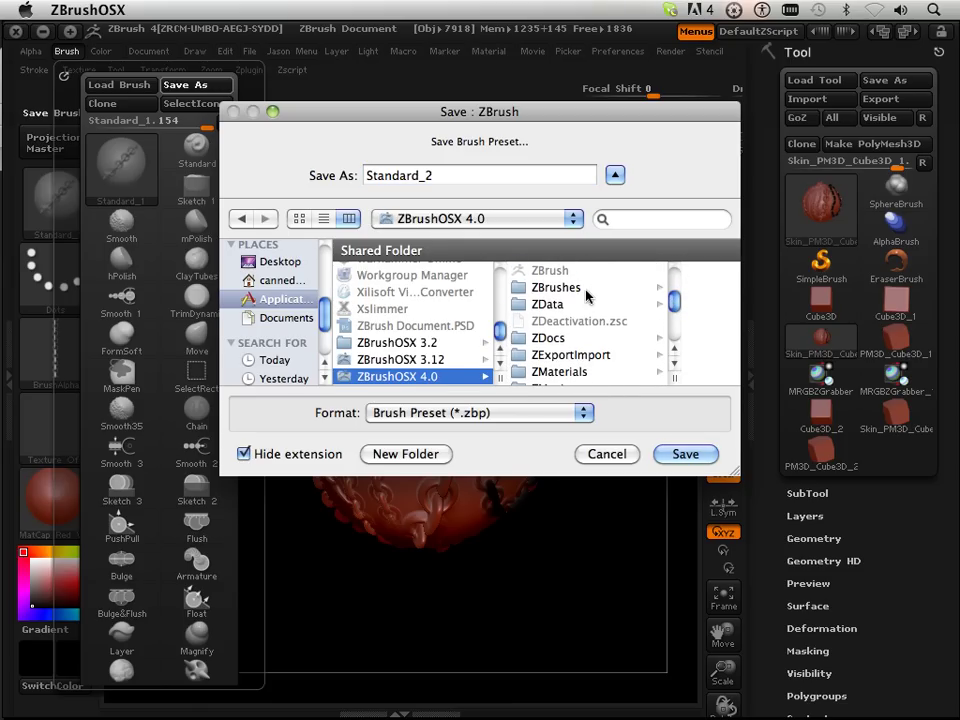
{"action": "left_click_drag", "start_coordinate": [682, 298], "coordinate": [677, 335]}
{"action": "left_click", "coordinate": [596, 328]}
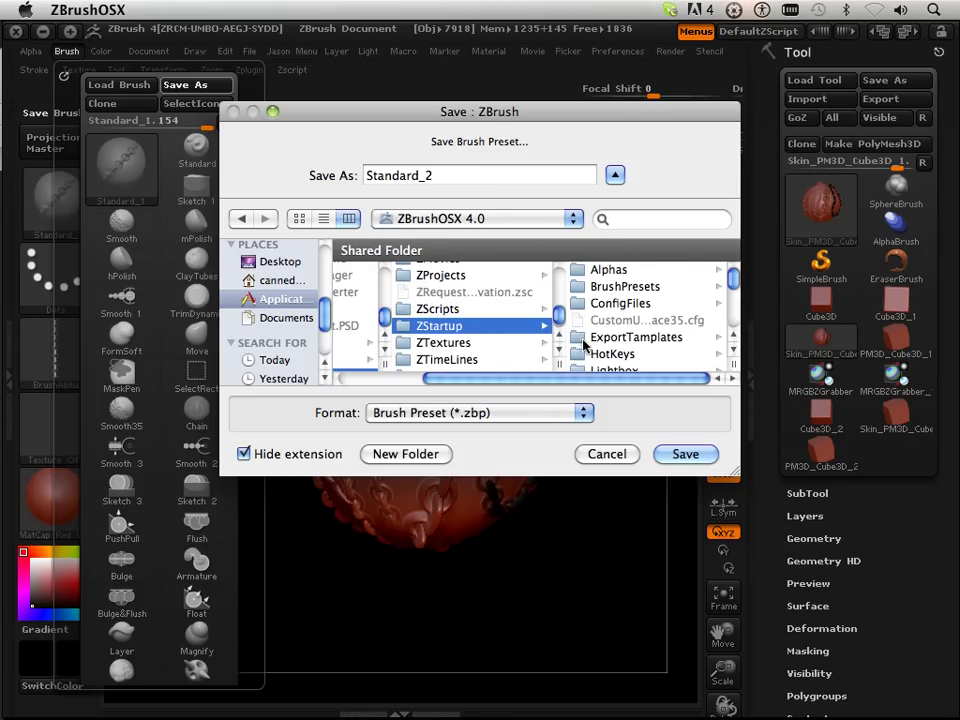
{"action": "left_click", "coordinate": [650, 287]}
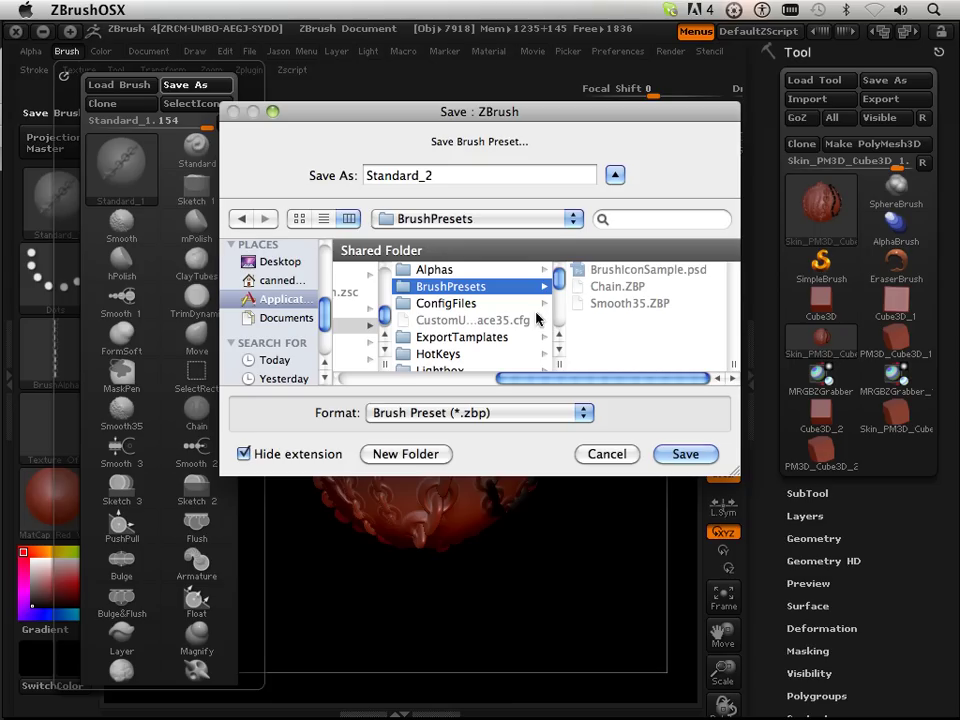
Save the preset as Chain.ZBP, replacing the existing file
{"action": "left_click", "coordinate": [624, 287]}
{"action": "left_click", "coordinate": [671, 458]}
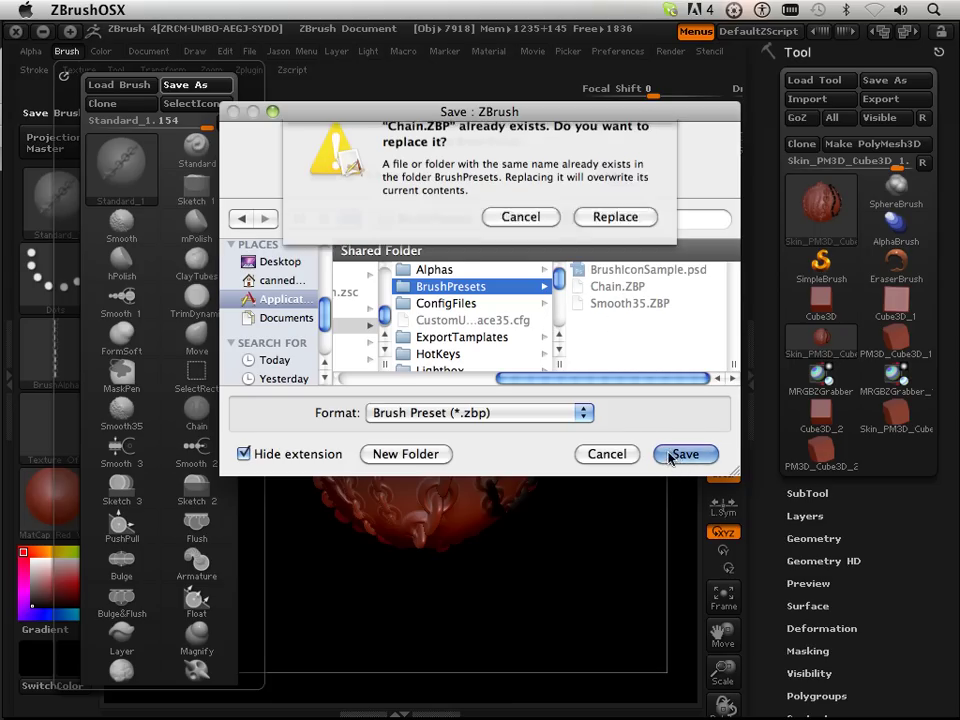
{"action": "left_click", "coordinate": [627, 219]}
{"action": "mouse_move", "coordinate": [590, 272]}
{"action": "left_mouse_down"}
{"action": "mouse_move", "coordinate": [574, 291]}
{"action": "mouse_move", "coordinate": [561, 347]}
{"action": "mouse_move", "coordinate": [542, 360]}
{"action": "mouse_move", "coordinate": [507, 293]}
{"action": "left_mouse_up"}
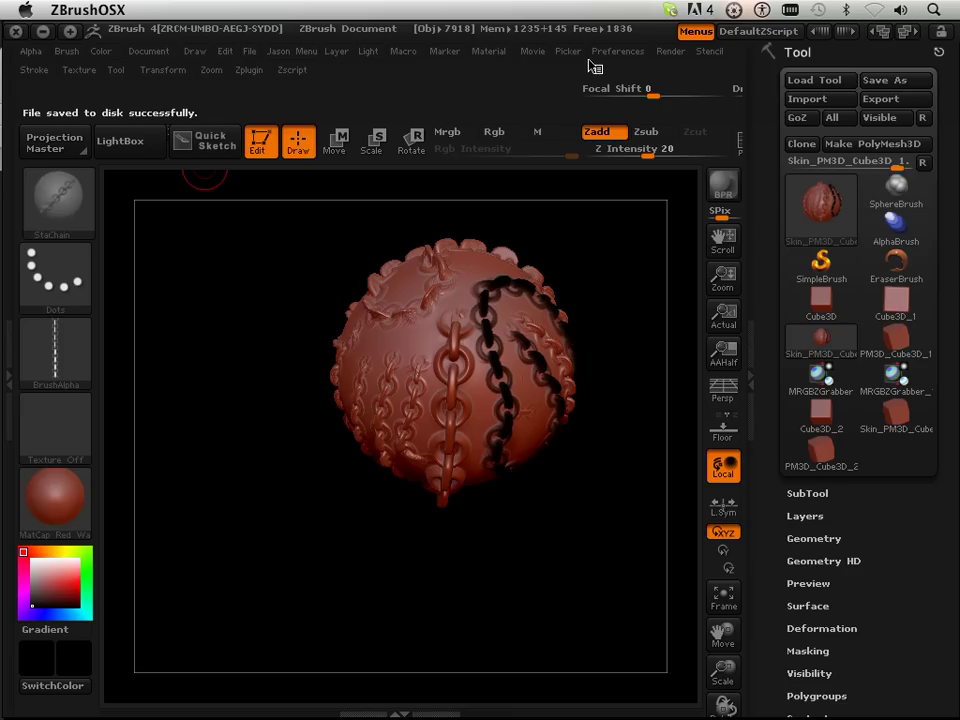
Reinitialize ZBrush with Init ZBrush, confirming Yes, then load a fresh sphere from the canvas menu
{"action": "key", "text": "space"}
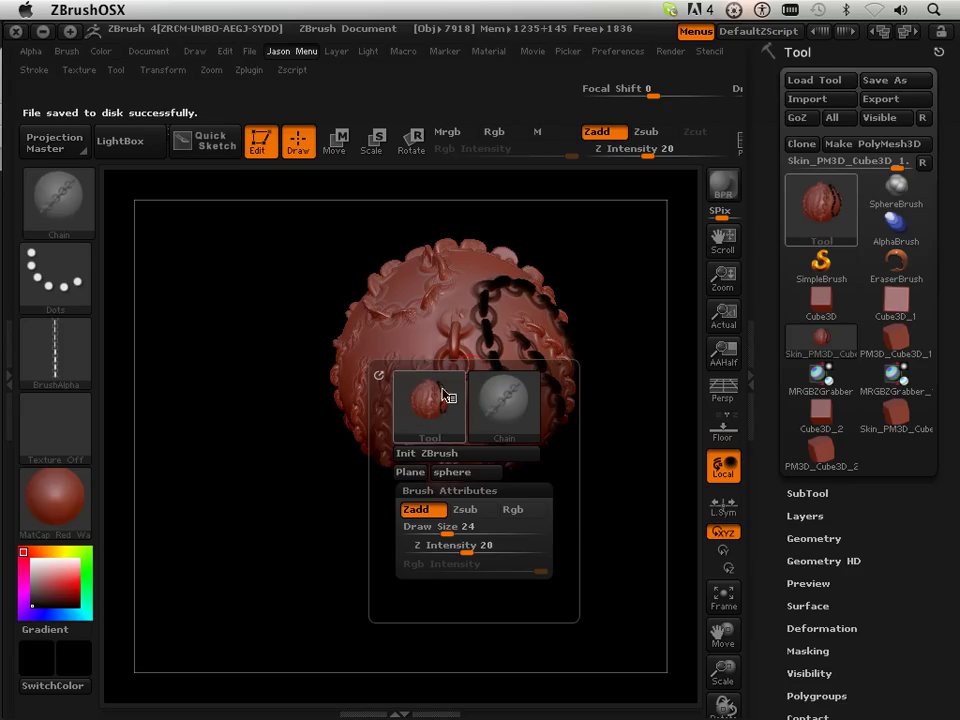
{"action": "left_click", "coordinate": [440, 456]}
{"action": "left_click", "coordinate": [636, 274]}
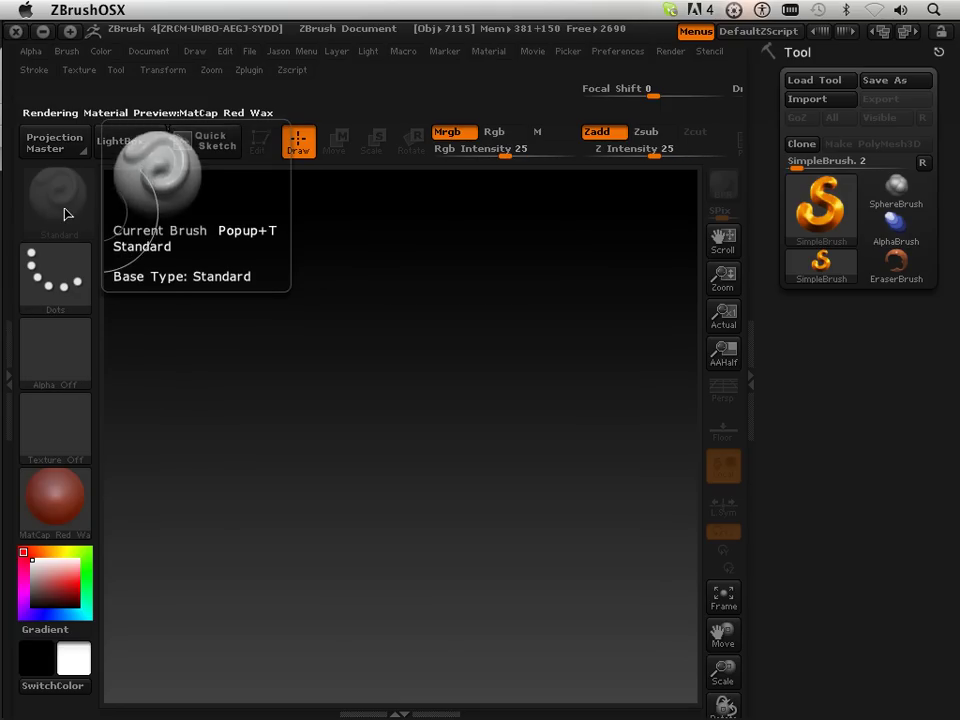
{"action": "right_click", "coordinate": [388, 400]}
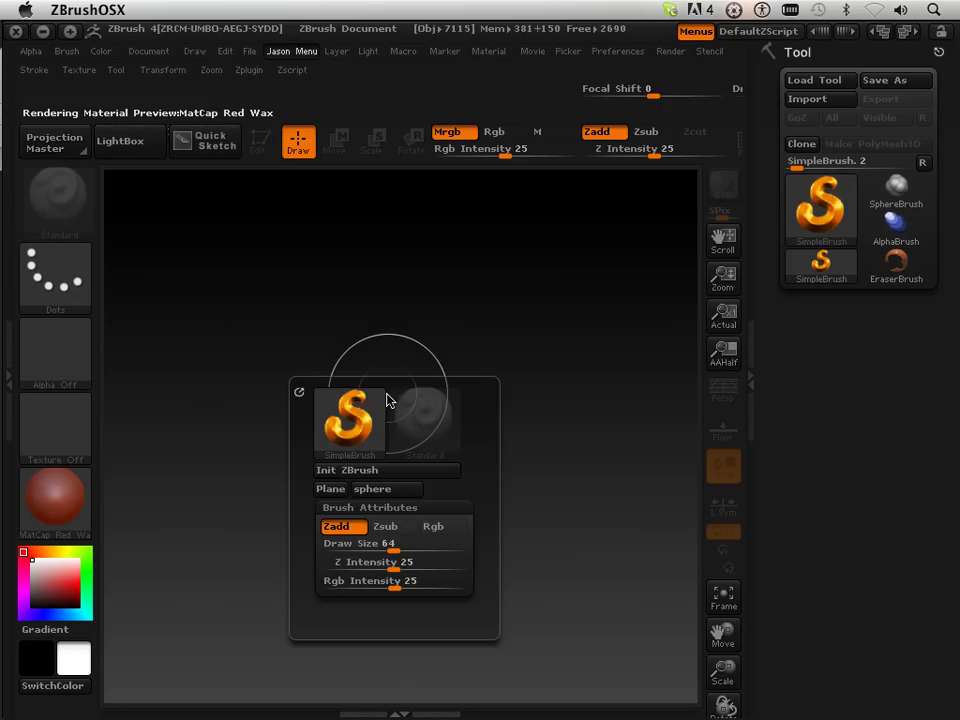
{"action": "left_click", "coordinate": [385, 490]}
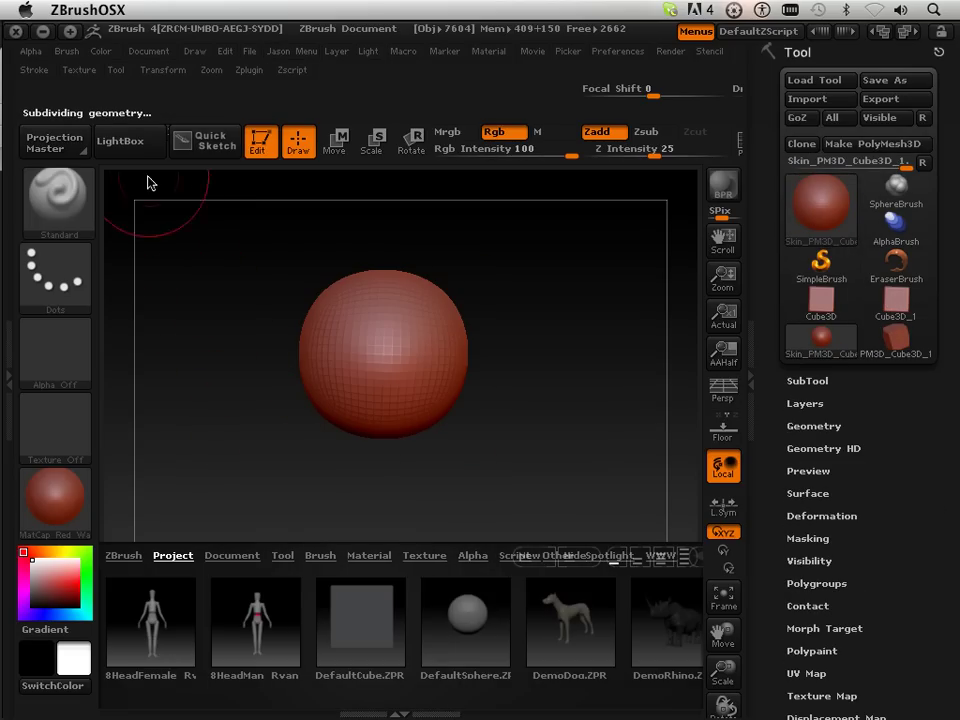
Close LightBox and open the brush library to find the Chain brush
{"action": "left_click", "coordinate": [130, 150]}
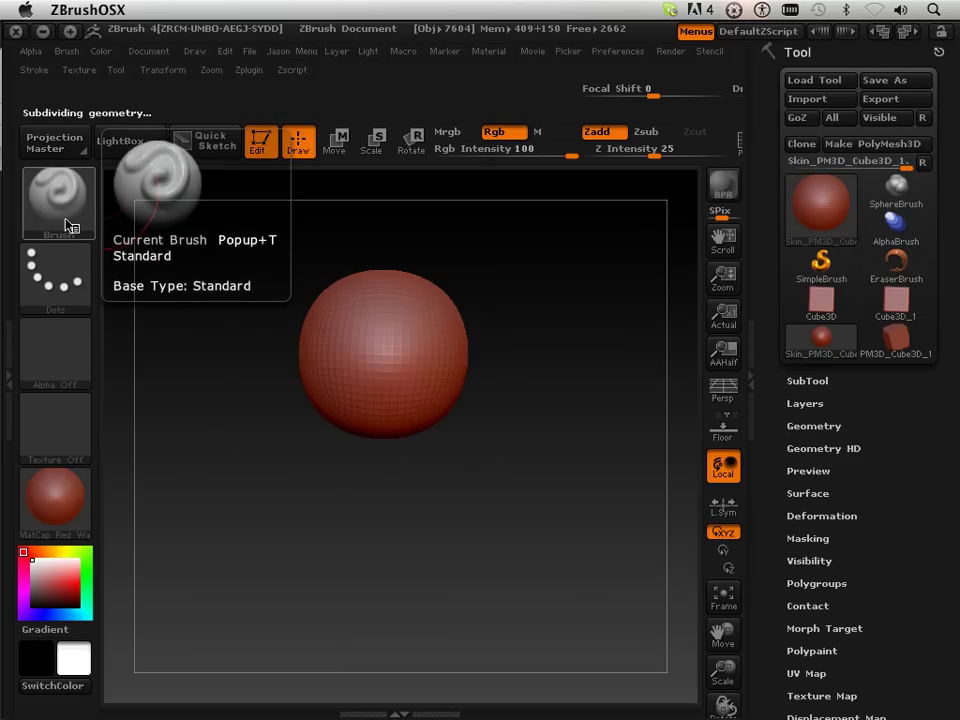
{"action": "left_click", "coordinate": [66, 224]}
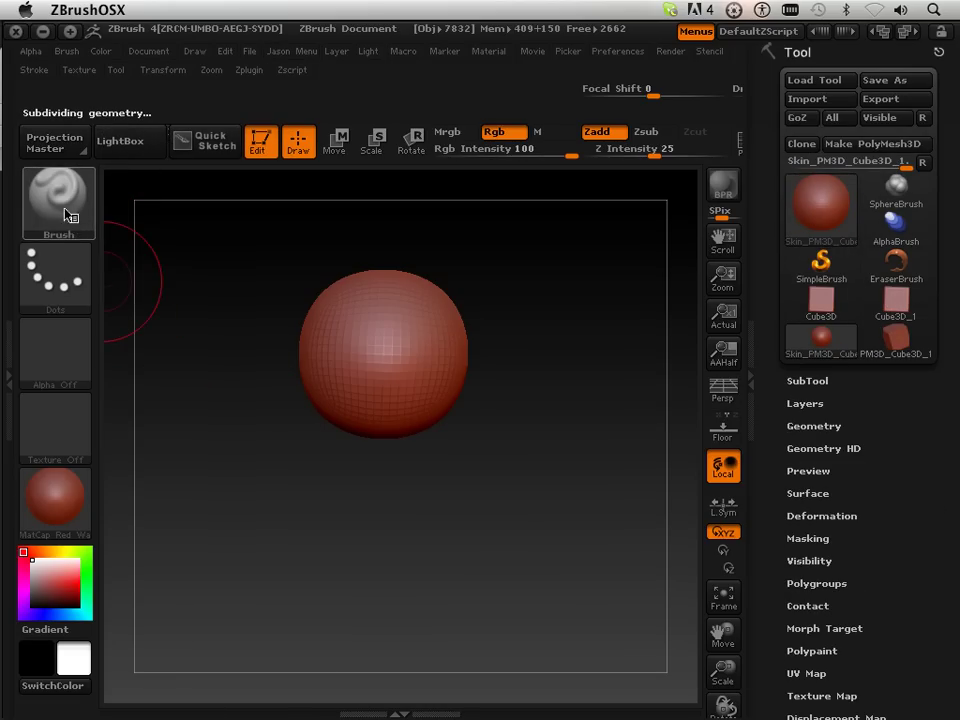
{"action": "left_click", "coordinate": [70, 224]}
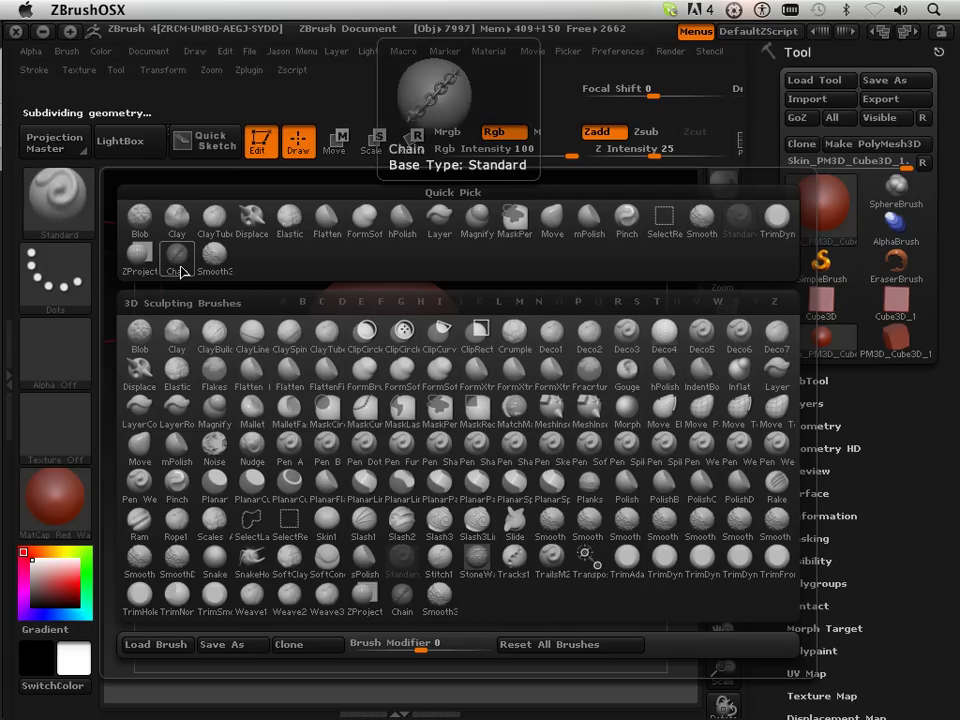